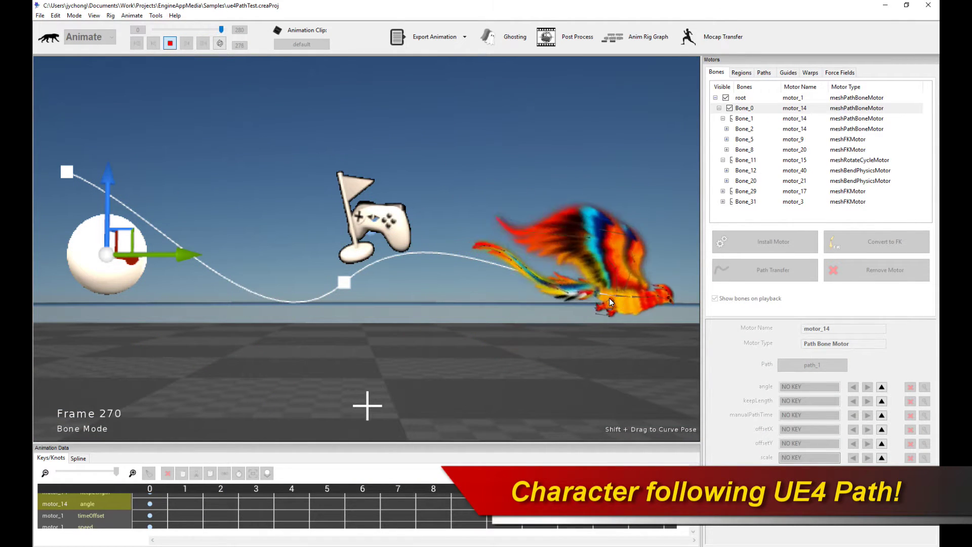
Play the bird's path animation with horizon and ground in view, then stop at frame 0.
{"action": "key", "text": "space"}
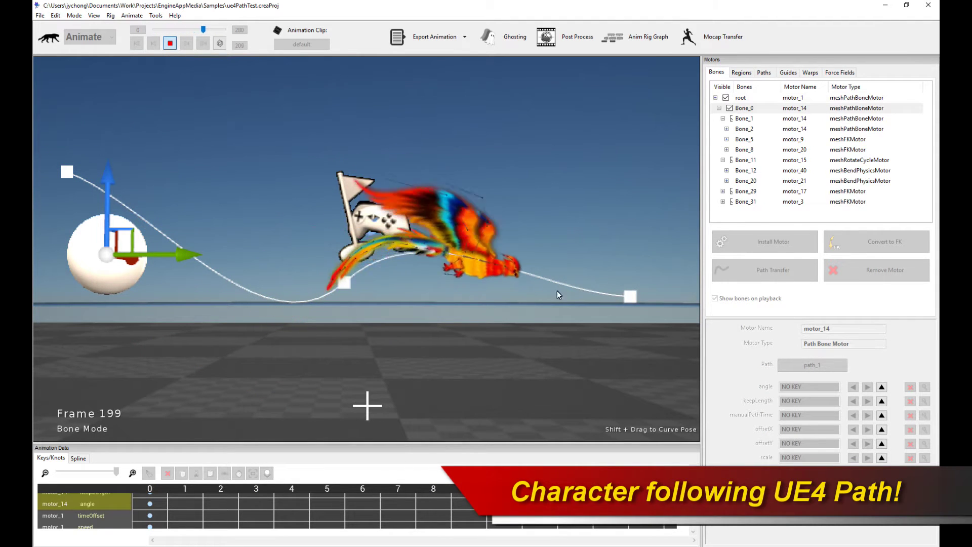
{"action": "scroll", "coordinate": [320, 240], "scroll_direction": "up", "scroll_amount": 5}
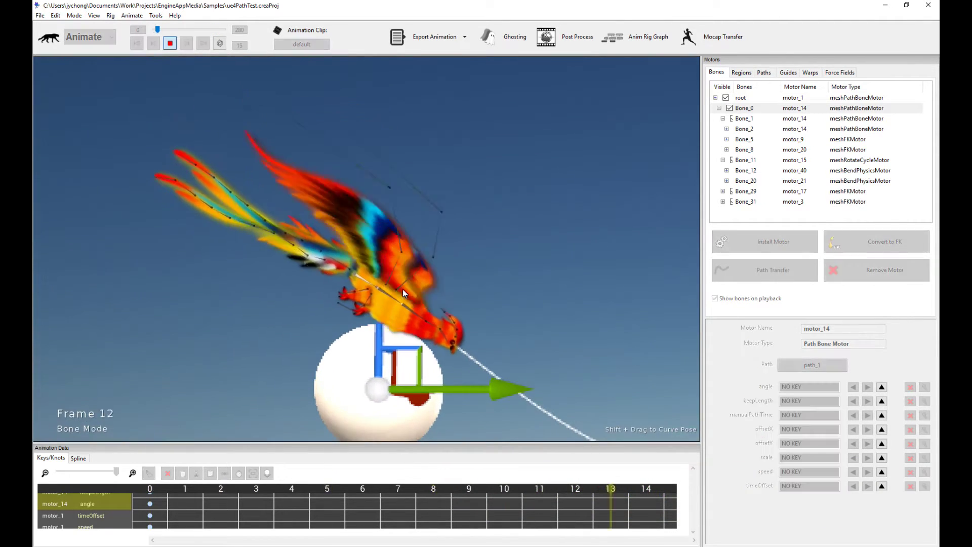
{"action": "left_click_drag", "start_coordinate": [566, 309], "coordinate": [360, 276]}
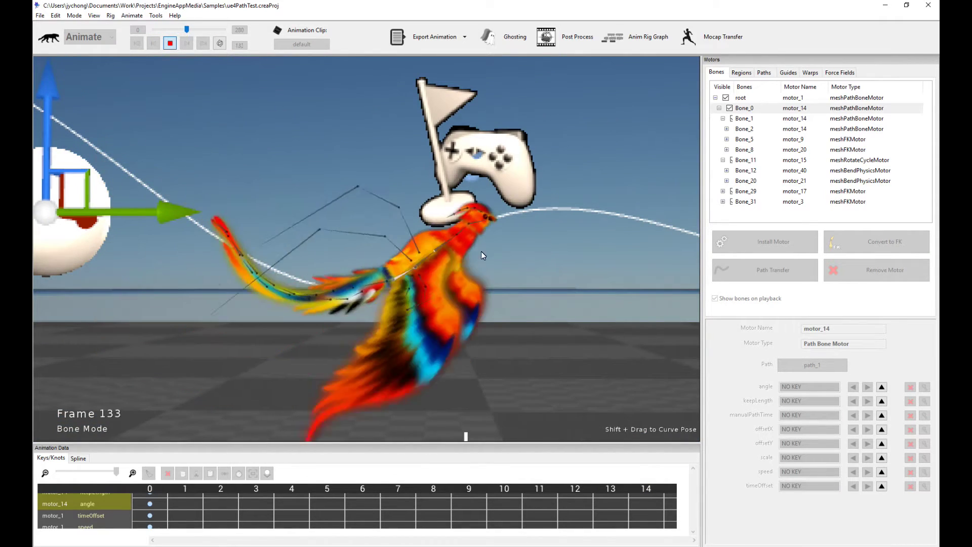
{"action": "key", "text": "space"}
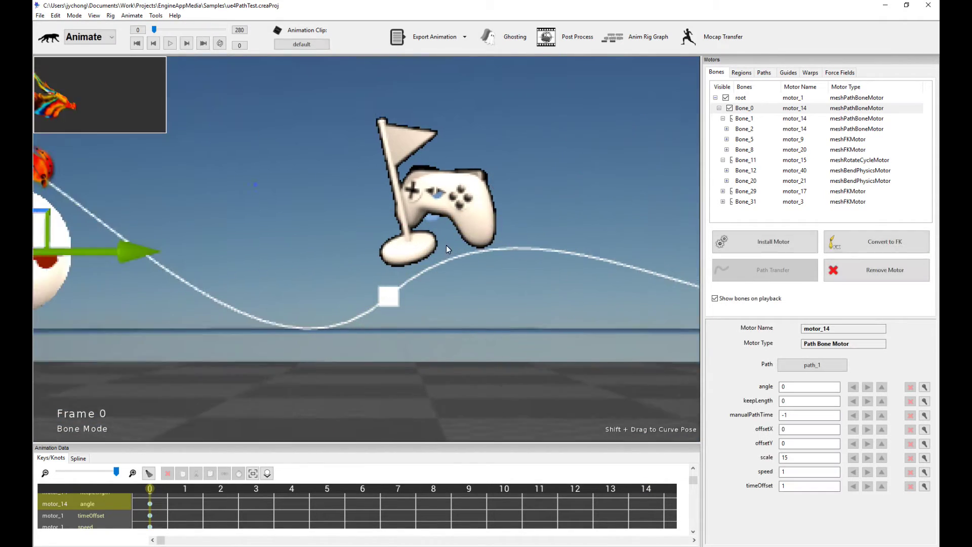
Replay the bird's path animation from frame 0.
{"action": "scroll", "coordinate": [353, 160], "scroll_direction": "down", "scroll_amount": 3}
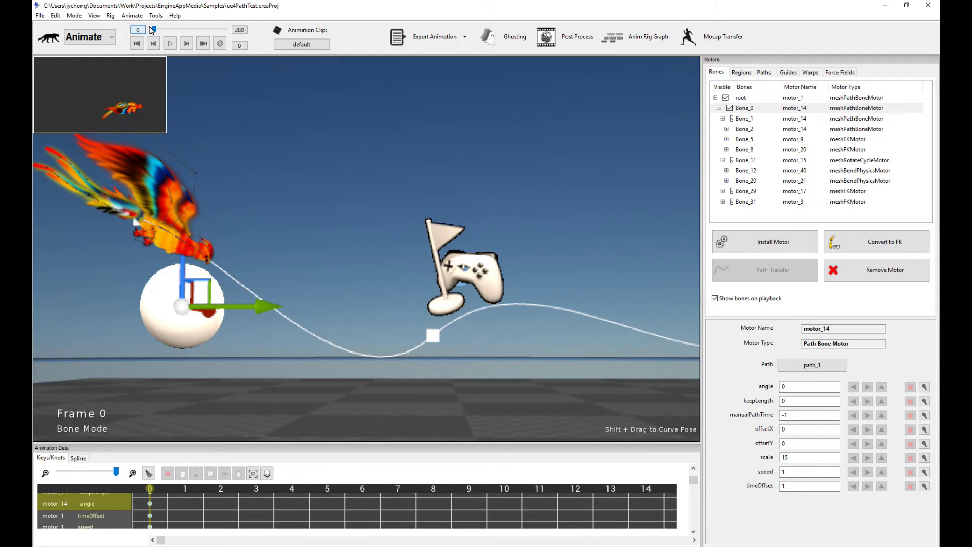
{"action": "mouse_move", "coordinate": [154, 30]}
{"action": "left_mouse_down"}
{"action": "mouse_move", "coordinate": [213, 29]}
{"action": "mouse_move", "coordinate": [151, 29]}
{"action": "left_mouse_up"}
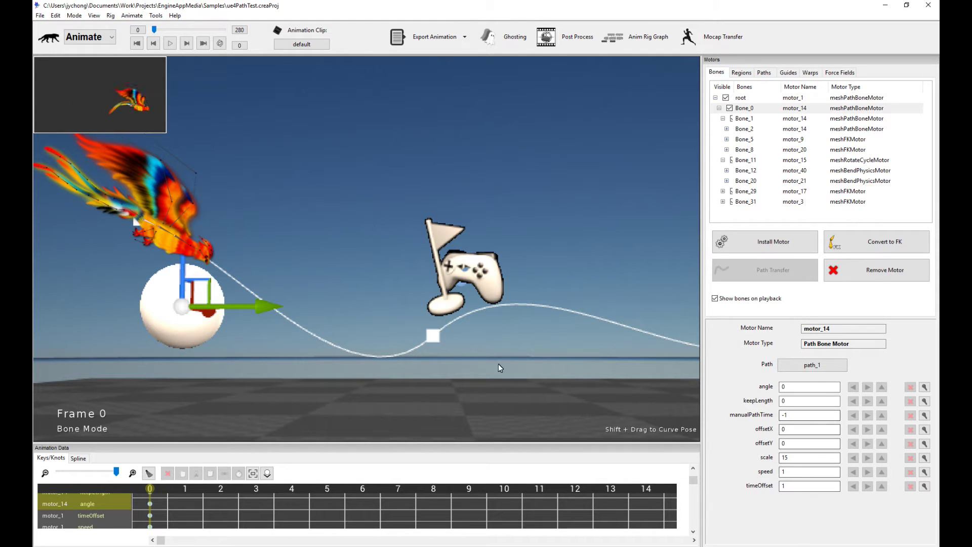
{"action": "scroll", "coordinate": [526, 322], "scroll_direction": "down", "scroll_amount": 2}
{"action": "key", "text": "space"}
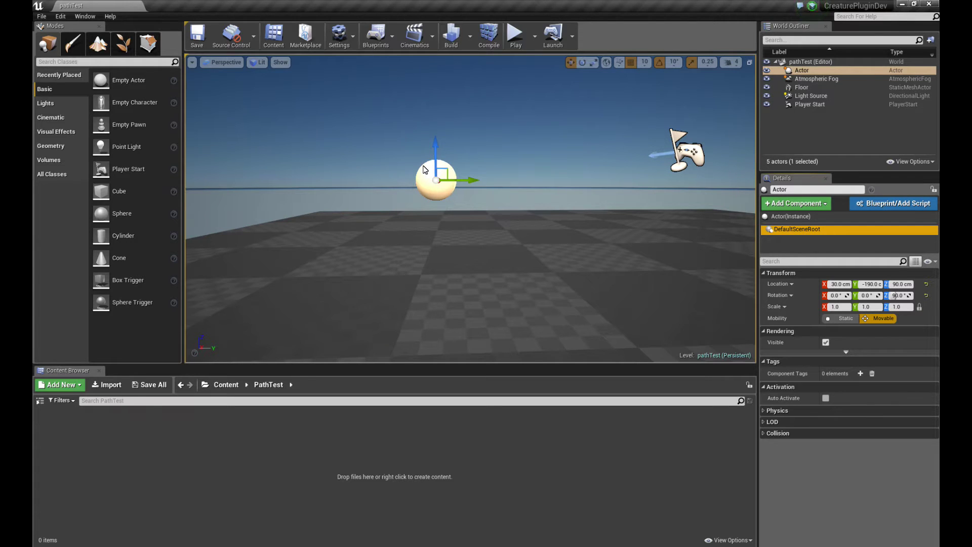
Add a Spline component named Spline2 to the sphere Actor and select its end point.
{"action": "left_click", "coordinate": [796, 203]}
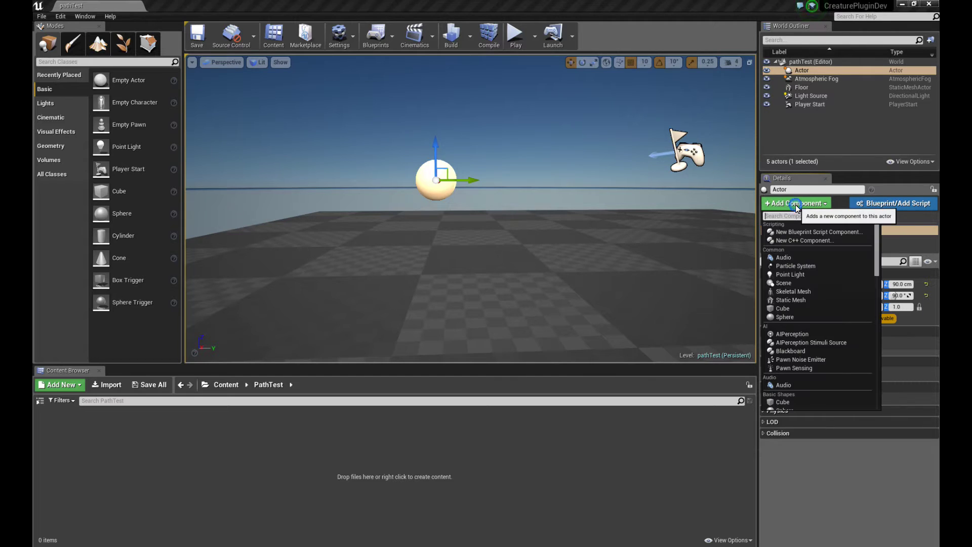
{"action": "type", "text": "splin"}
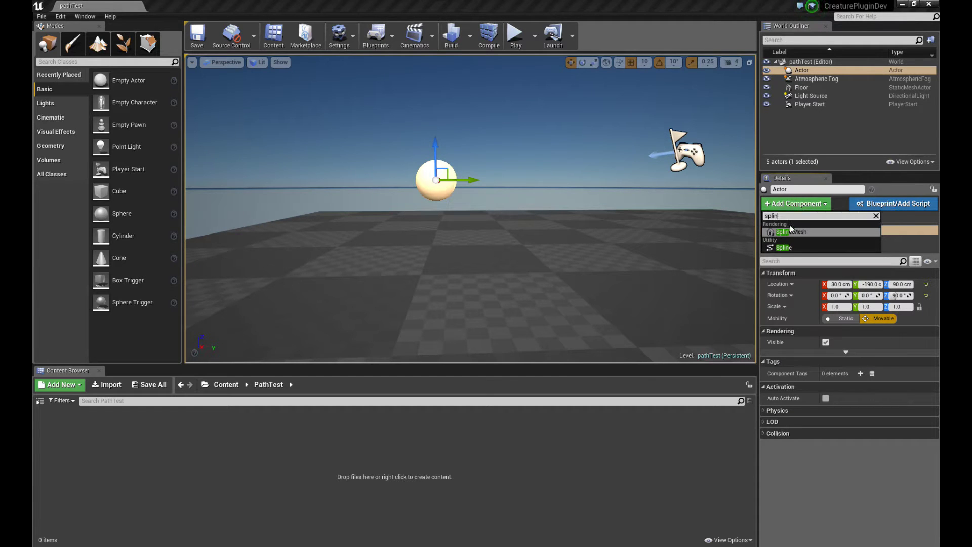
{"action": "left_click", "coordinate": [785, 248]}
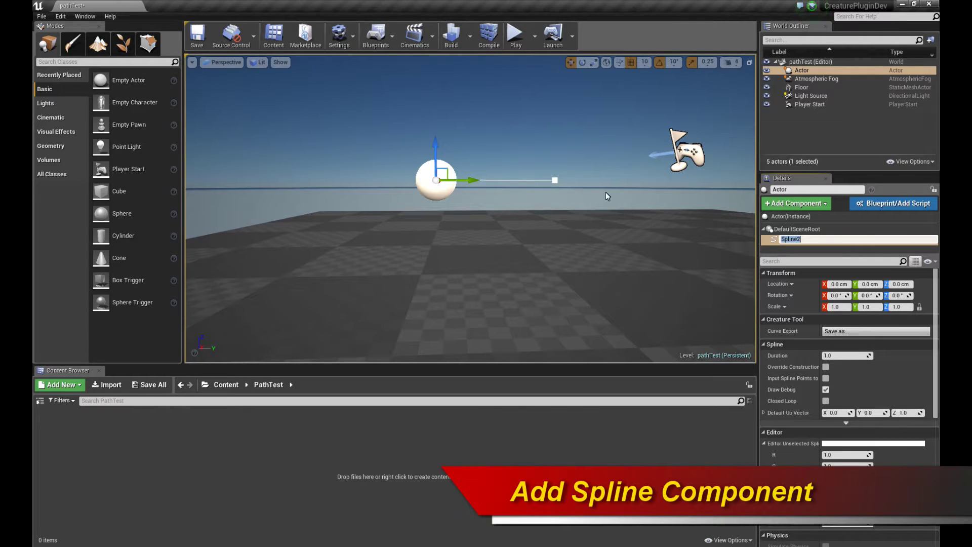
{"action": "key", "text": "Return"}
{"action": "left_click", "coordinate": [556, 180]}
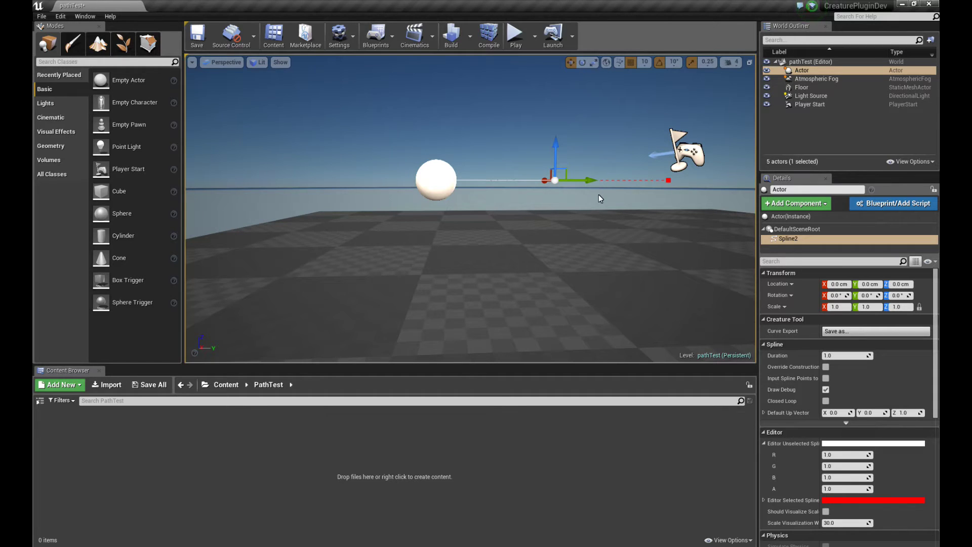
Raise and lower Spline2's end point, then Alt-drag a new point extending to the right.
{"action": "key", "text": "Right"}
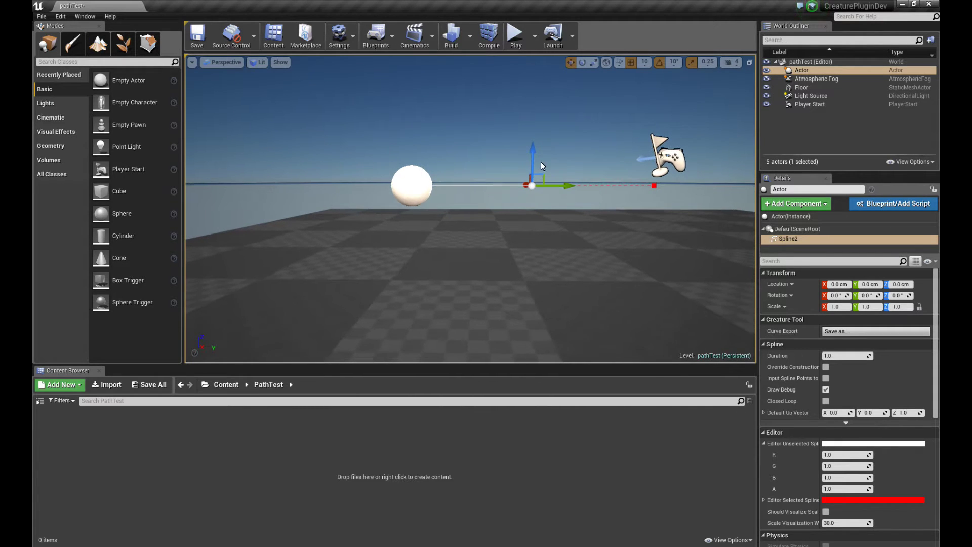
{"action": "left_click_drag", "start_coordinate": [531, 156], "coordinate": [648, 185]}
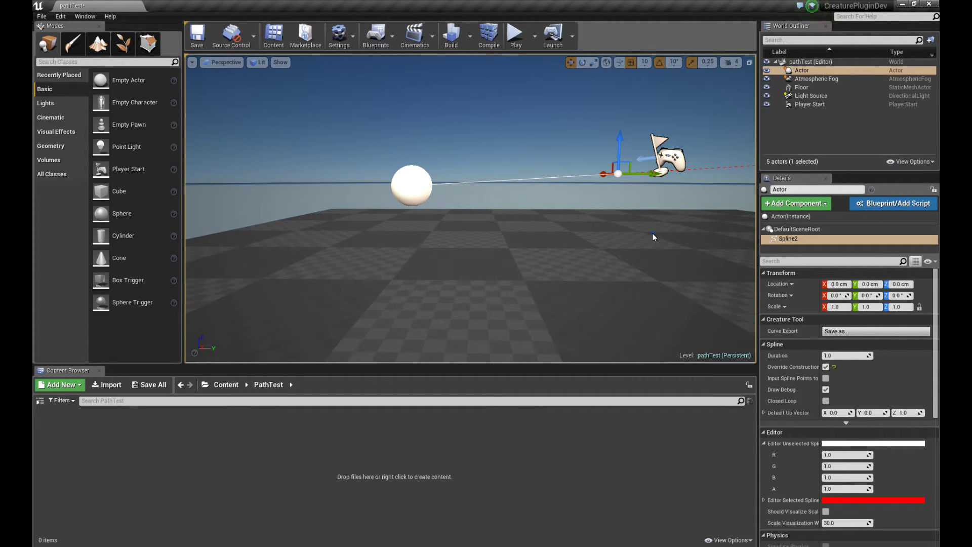
{"action": "key", "text": "Right"}
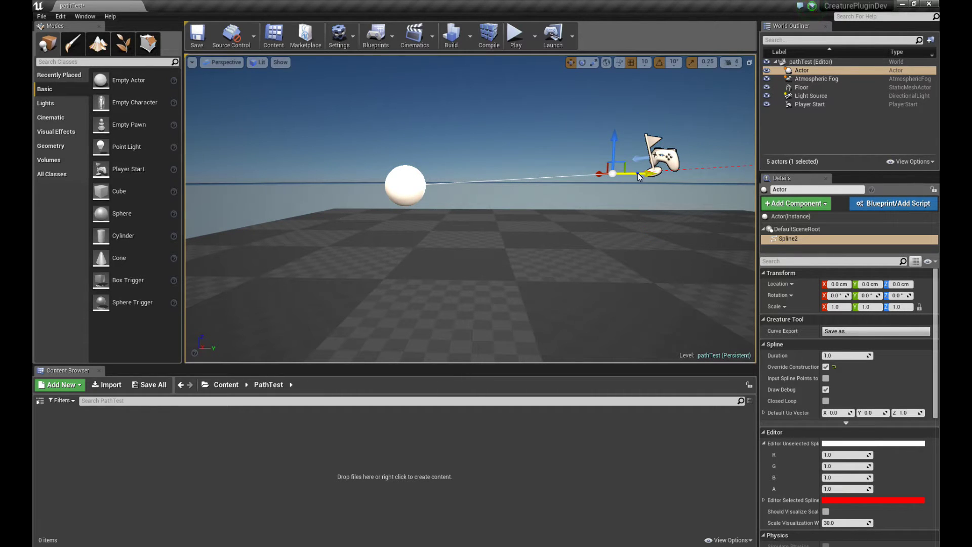
{"action": "left_click_drag", "start_coordinate": [638, 172], "coordinate": [725, 174]}
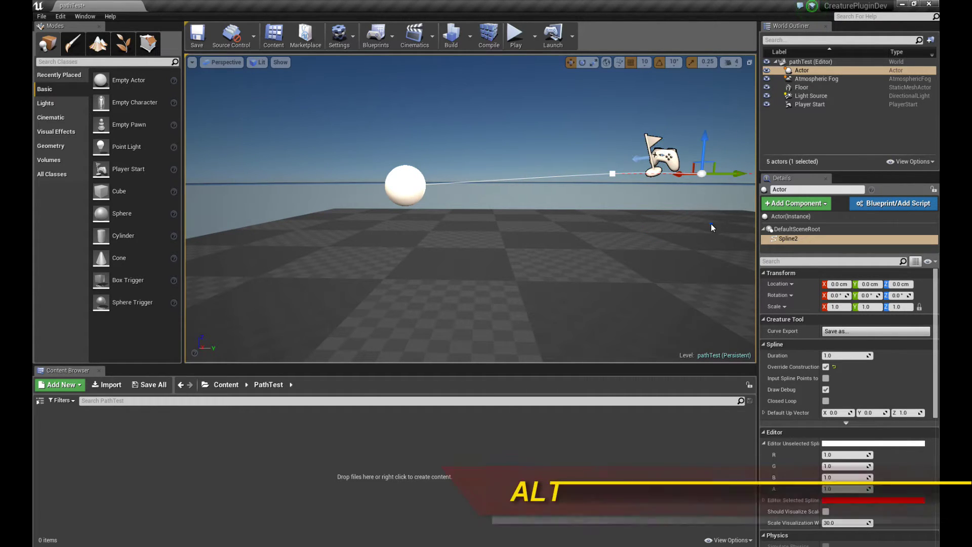
{"action": "scroll", "coordinate": [713, 221], "scroll_direction": "down", "scroll_amount": 3}
{"action": "left_click_drag", "start_coordinate": [718, 223], "coordinate": [655, 220]}
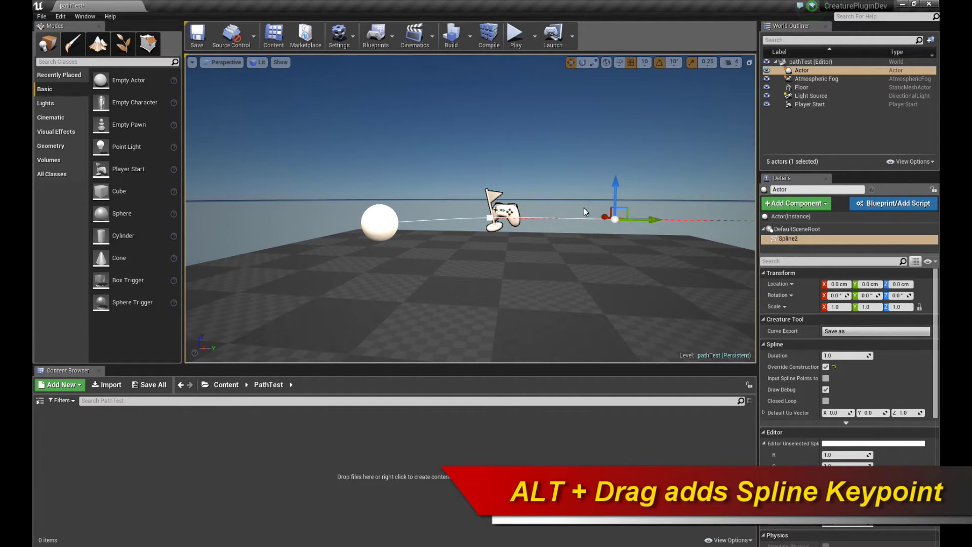
Push the end point further right and drop it to the floor past the flag.
{"action": "left_click", "coordinate": [494, 224]}
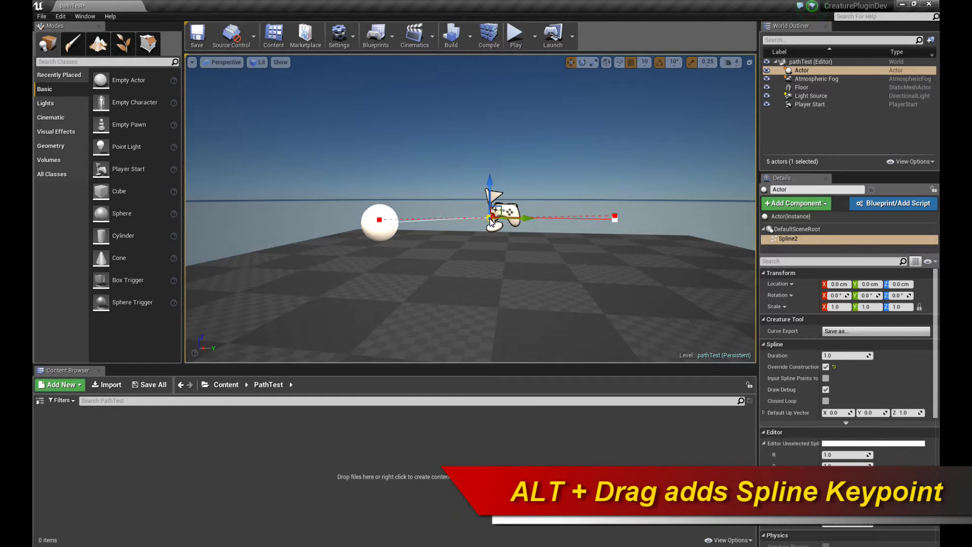
{"action": "left_click", "coordinate": [615, 218]}
{"action": "left_click_drag", "start_coordinate": [615, 217], "coordinate": [628, 77]}
{"action": "left_click", "coordinate": [654, 224]}
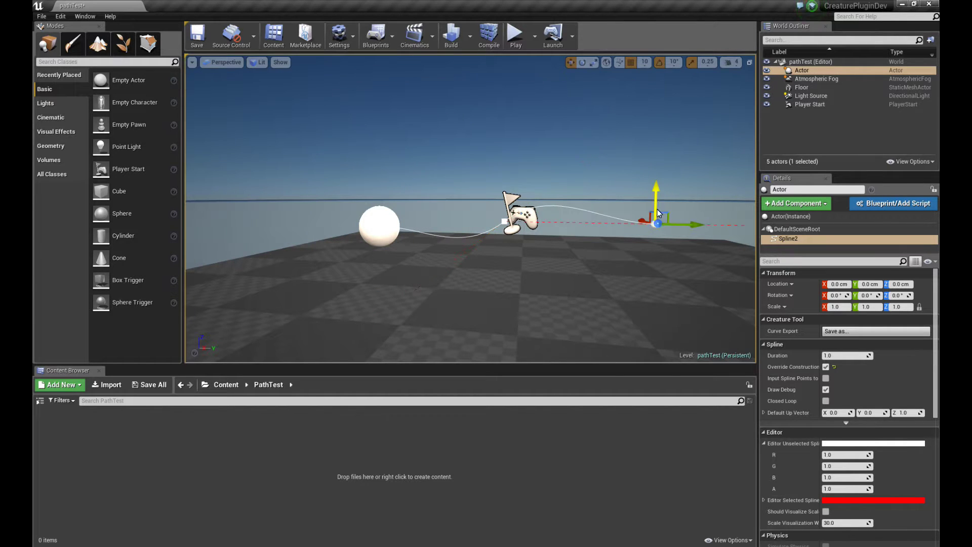
{"action": "left_click_drag", "start_coordinate": [658, 209], "coordinate": [657, 296]}
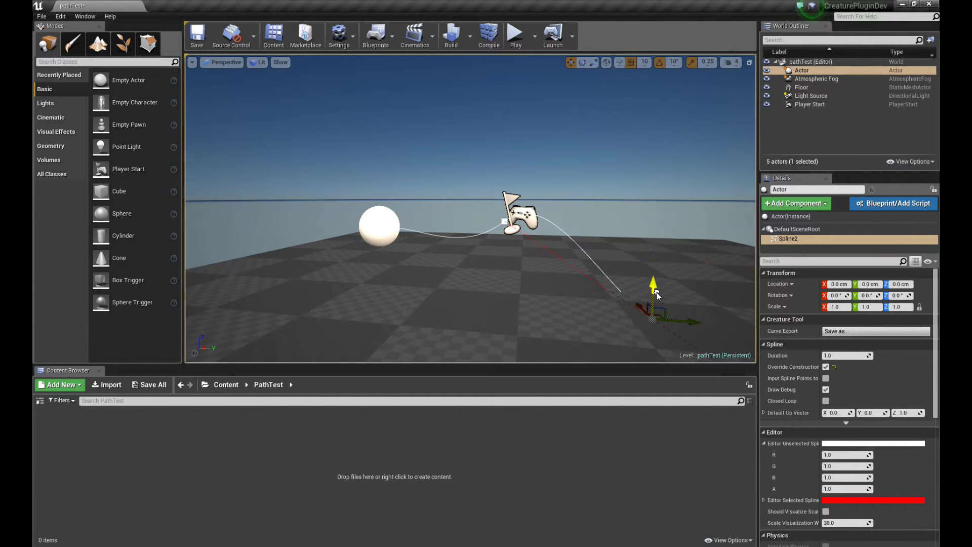
{"action": "left_click", "coordinate": [505, 221]}
{"action": "left_click_drag", "start_coordinate": [661, 107], "coordinate": [633, 171]}
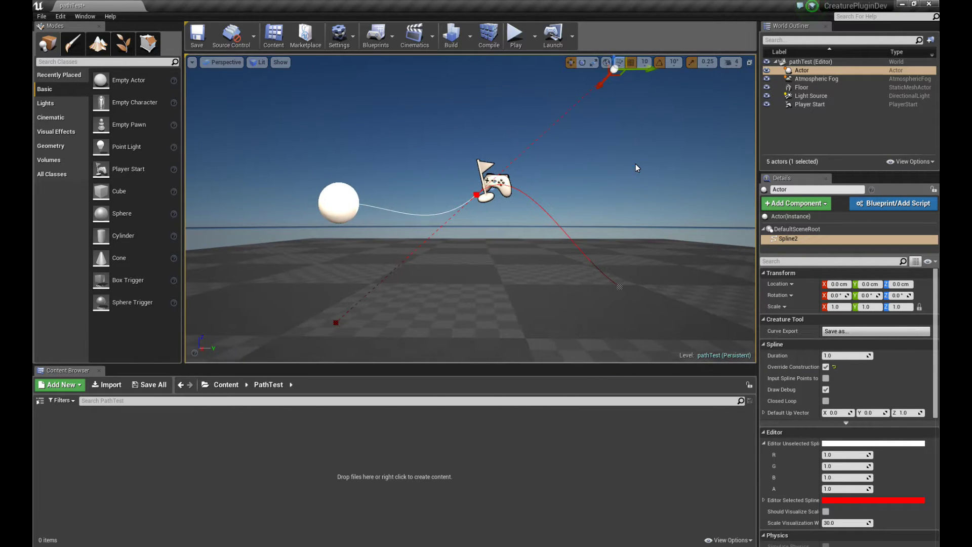
{"action": "left_click", "coordinate": [346, 205]}
Raise the spline point at the sphere above it, shift it left, and reselect Spline2.
{"action": "left_click_drag", "start_coordinate": [346, 183], "coordinate": [345, 122]}
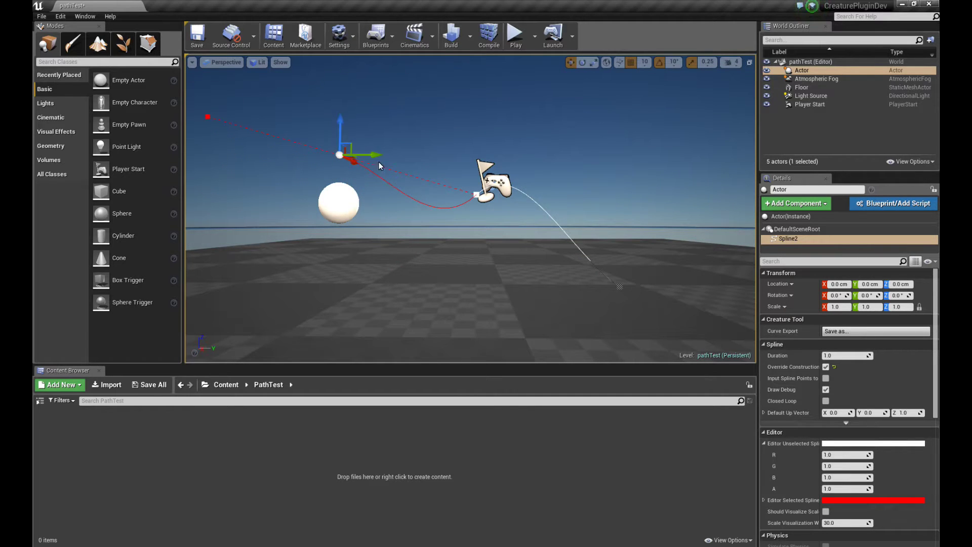
{"action": "left_click_drag", "start_coordinate": [379, 156], "coordinate": [346, 154]}
{"action": "left_click", "coordinate": [619, 161]}
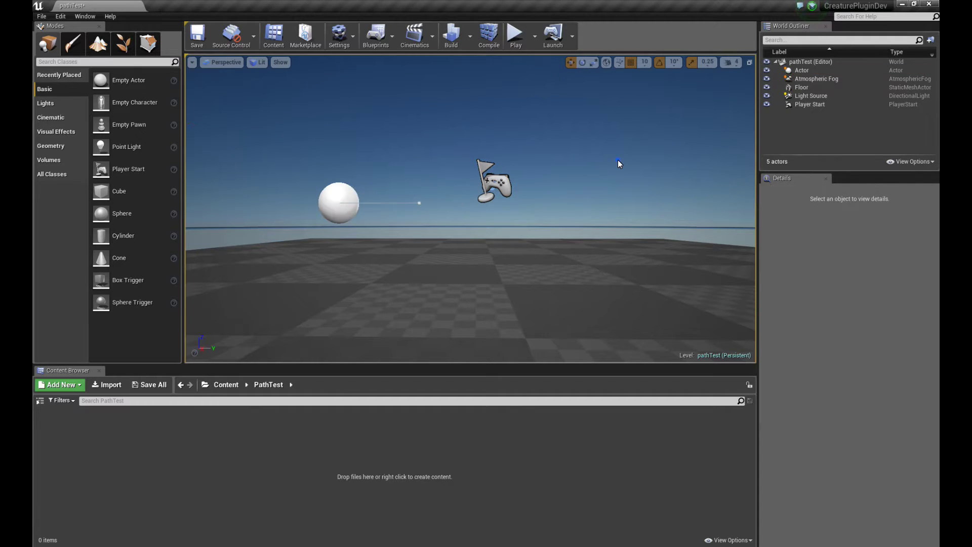
{"action": "left_click", "coordinate": [340, 197]}
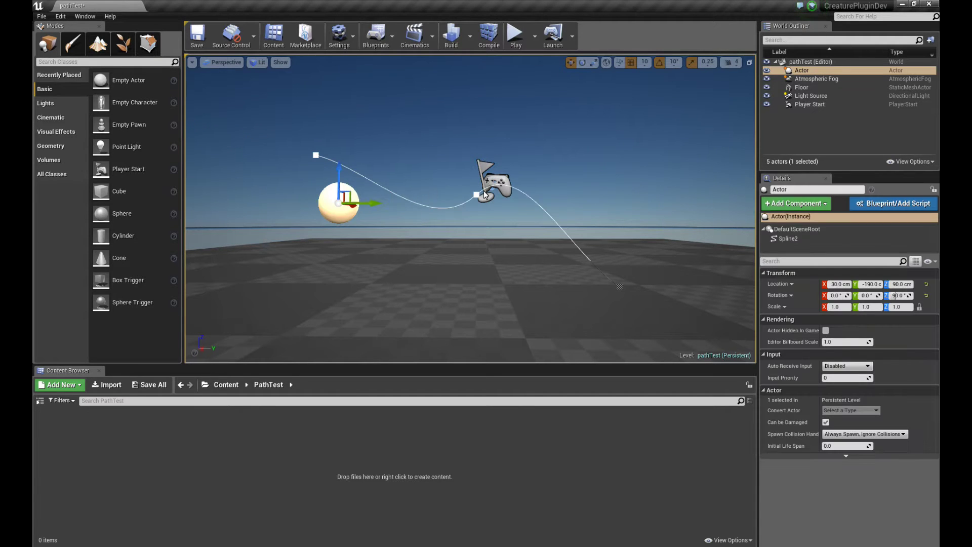
{"action": "left_click", "coordinate": [804, 240]}
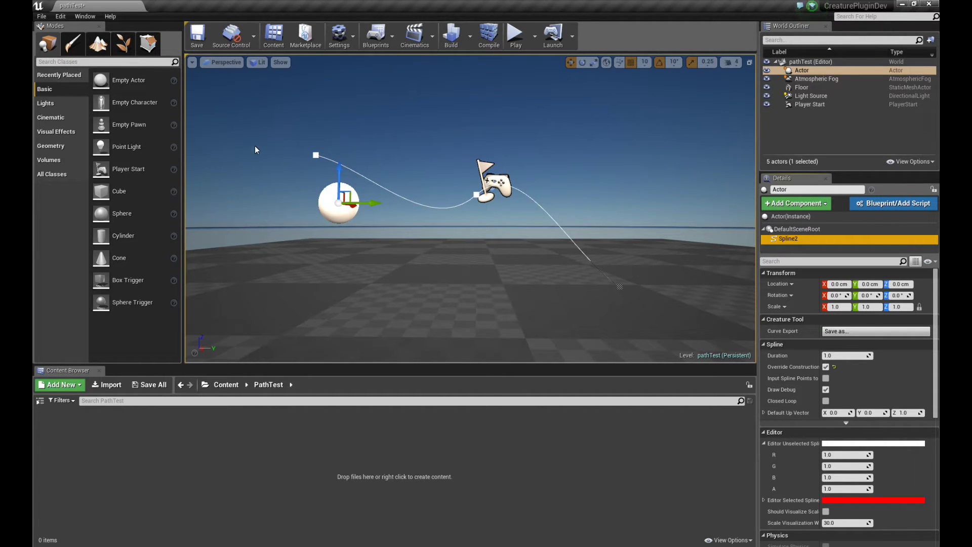
Lift the end point off the floor and lower the point beside the actor.
{"action": "left_click", "coordinate": [620, 288]}
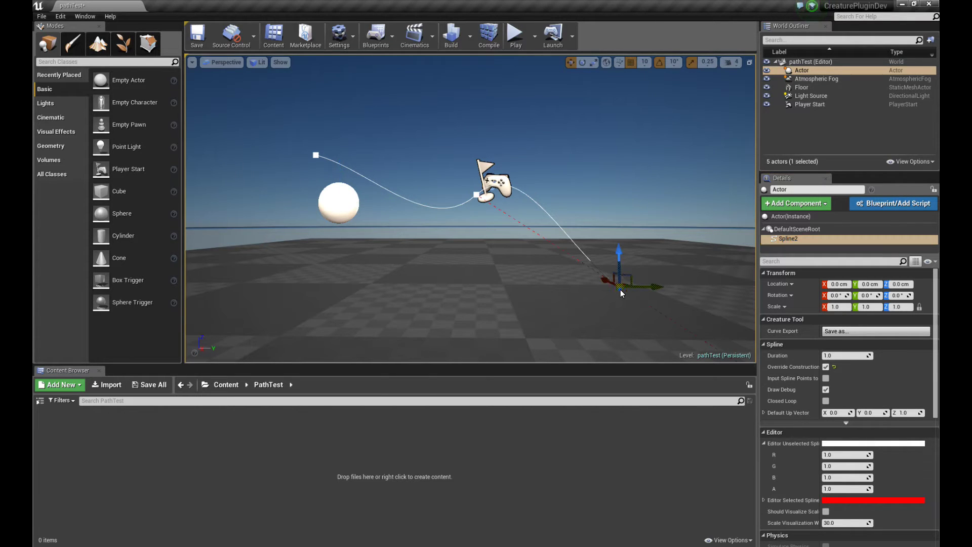
{"action": "left_click_drag", "start_coordinate": [620, 264], "coordinate": [683, 226]}
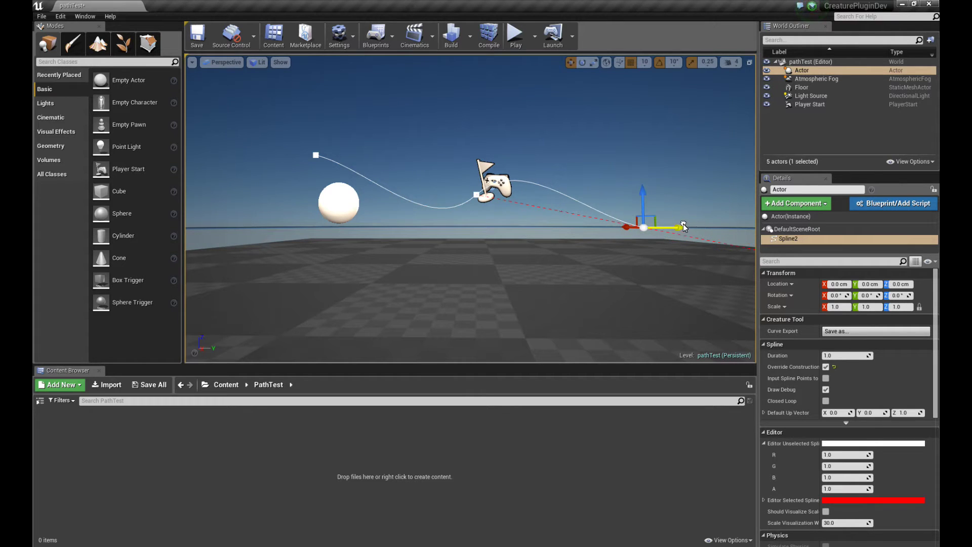
{"action": "scroll", "coordinate": [476, 192], "scroll_direction": "down", "scroll_amount": 2}
{"action": "left_click", "coordinate": [476, 195]}
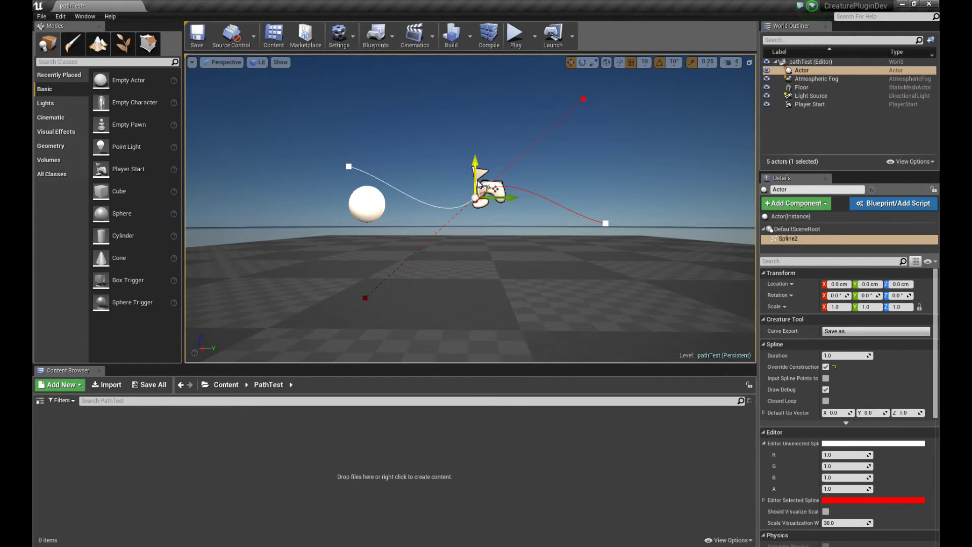
{"action": "left_click_drag", "start_coordinate": [476, 170], "coordinate": [477, 189]}
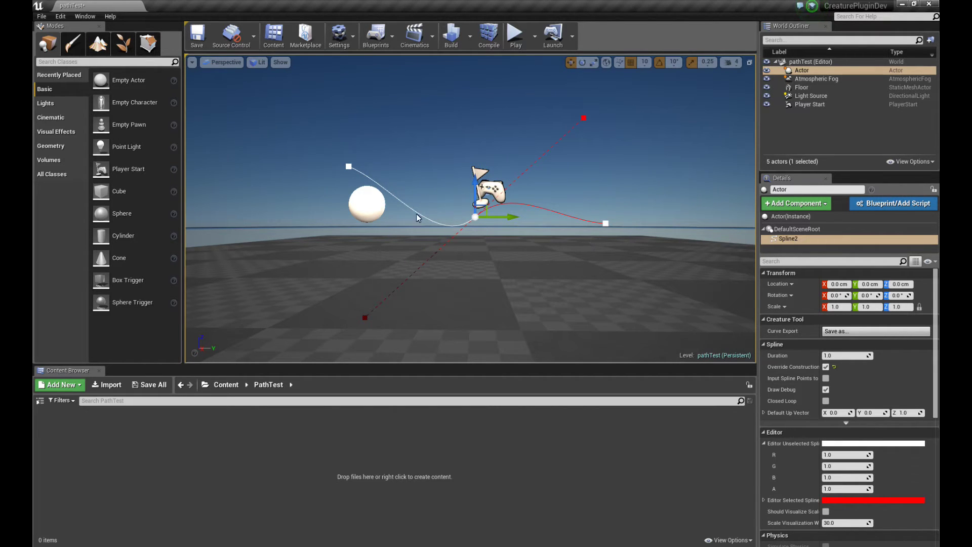
Export the actor's Spline2 as the Creature curve file mycurve3 in Debug_Jsons.
{"action": "left_click", "coordinate": [635, 189]}
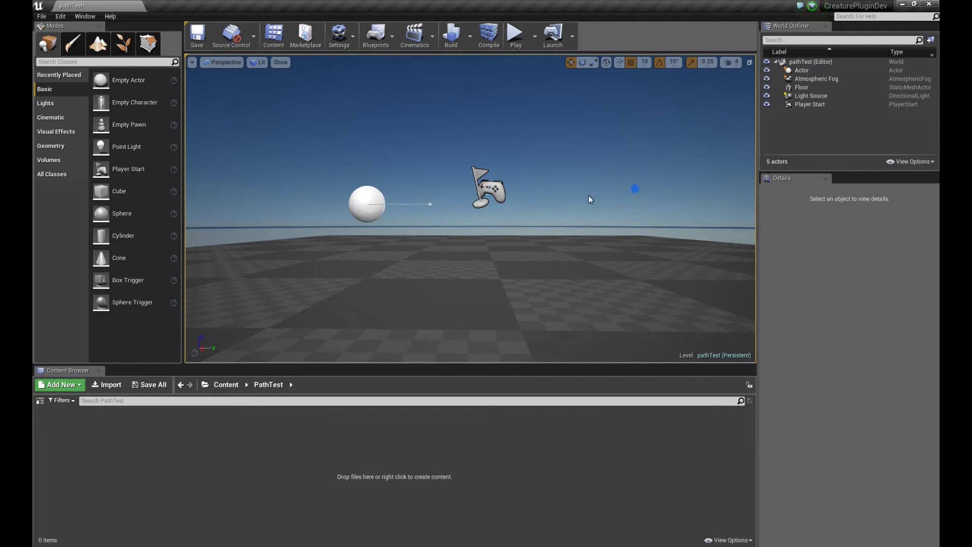
{"action": "left_click", "coordinate": [385, 204]}
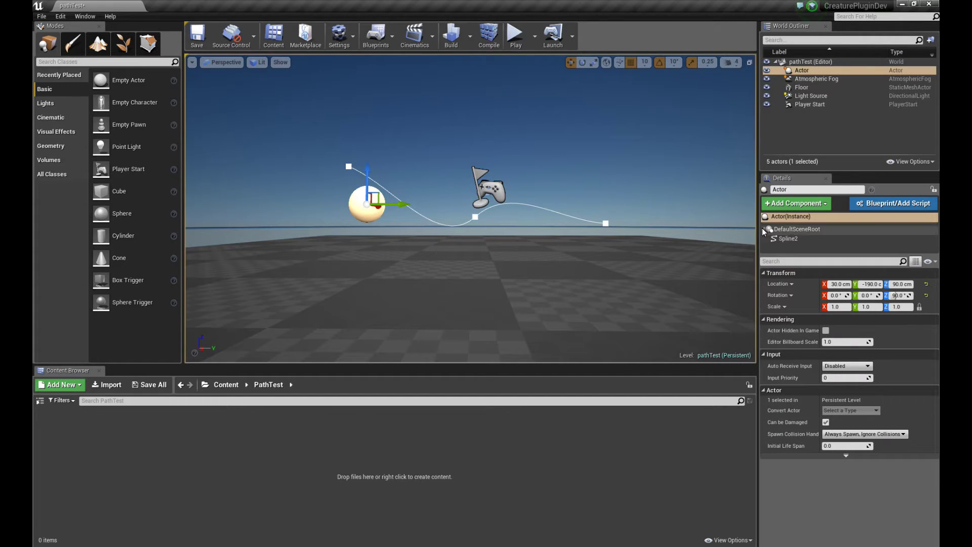
{"action": "left_click", "coordinate": [789, 239]}
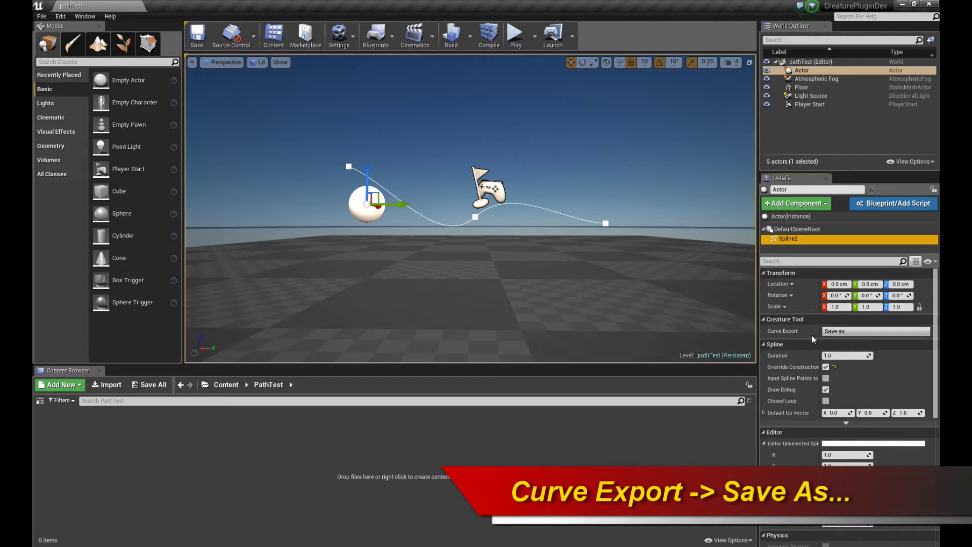
{"action": "left_click", "coordinate": [839, 333]}
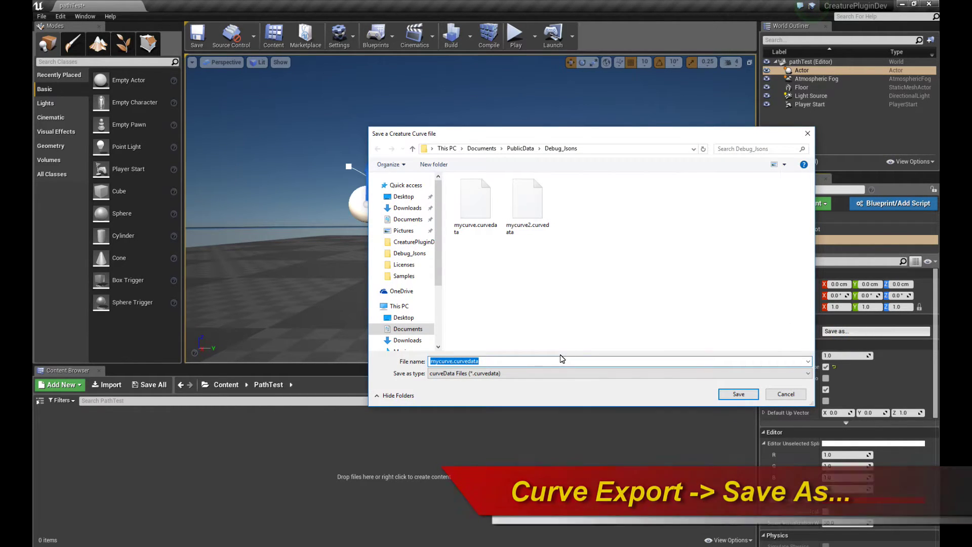
{"action": "type", "text": "mycurv"}
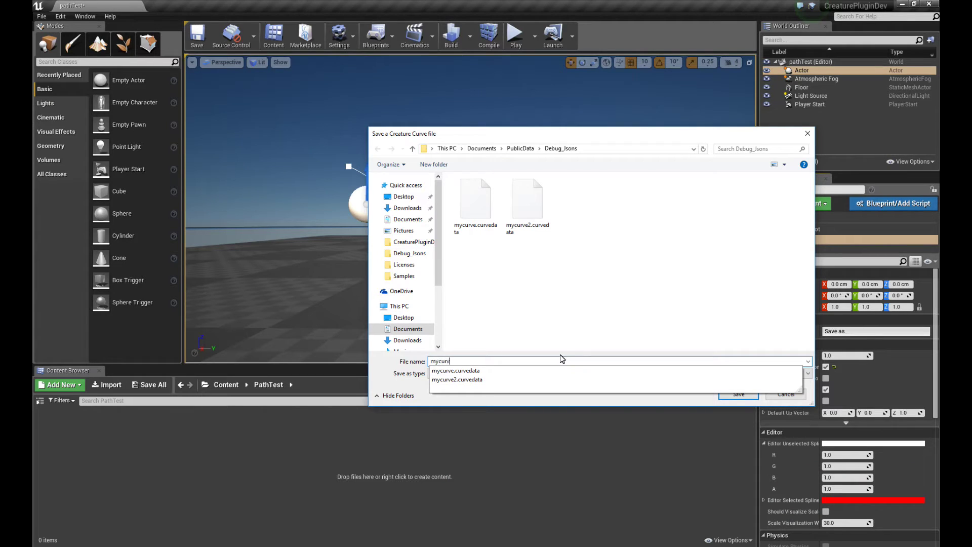
{"action": "type", "text": "e3"}
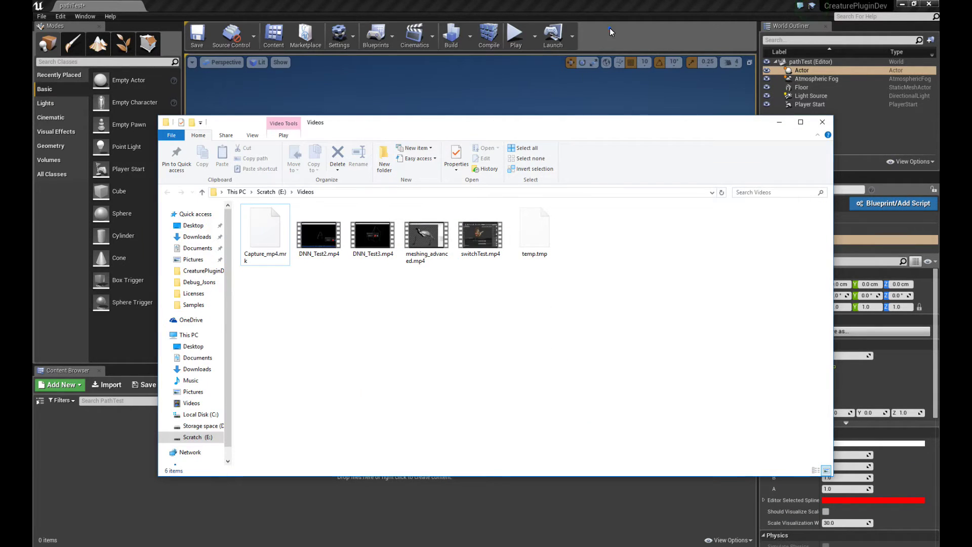
{"action": "left_click", "coordinate": [610, 32]}
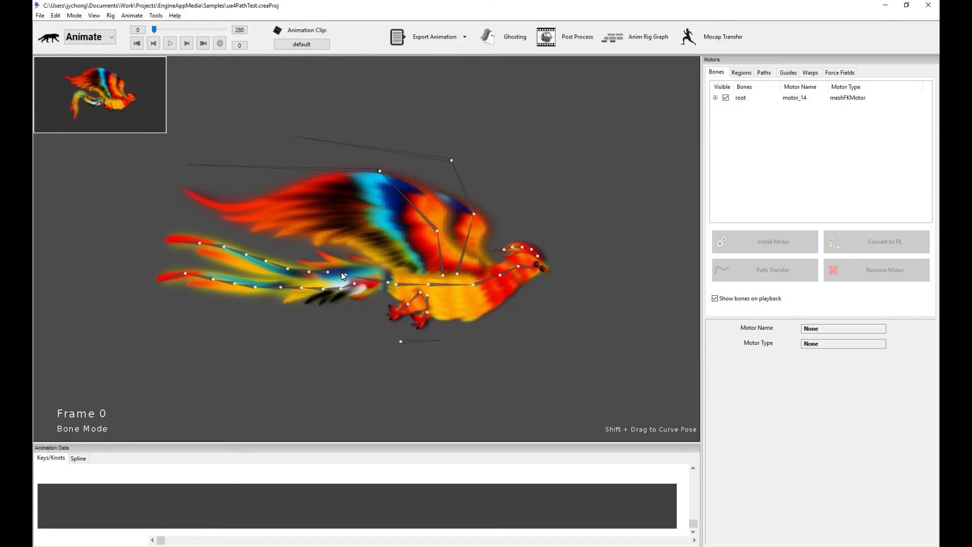
Check the tail bones' rotate cycle and bend physics motors, then preview the animation.
{"action": "left_click", "coordinate": [385, 282]}
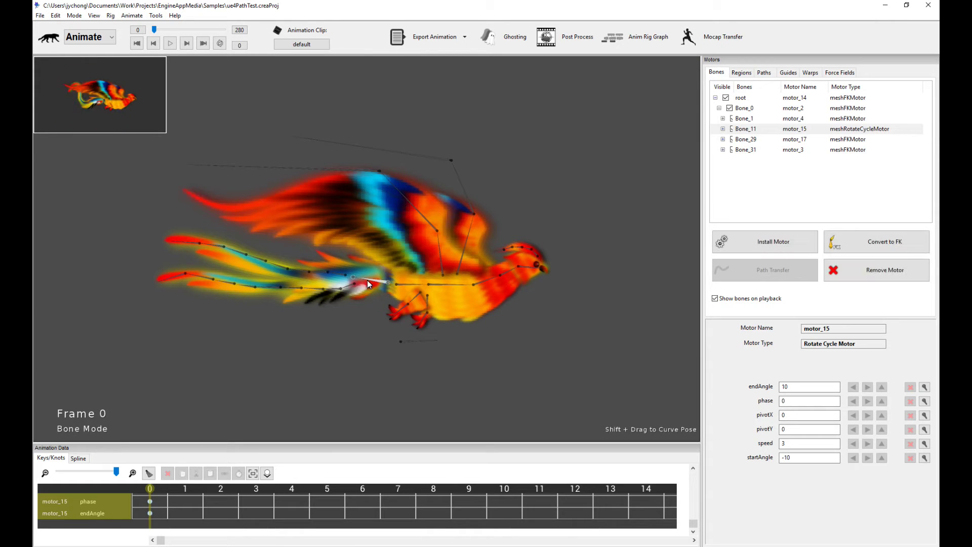
{"action": "left_click", "coordinate": [337, 288]}
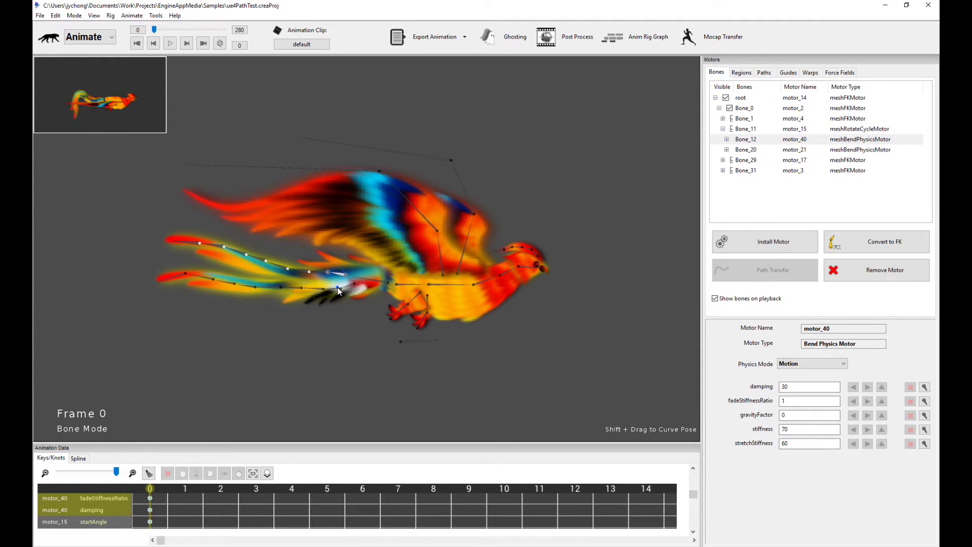
{"action": "key", "text": "space"}
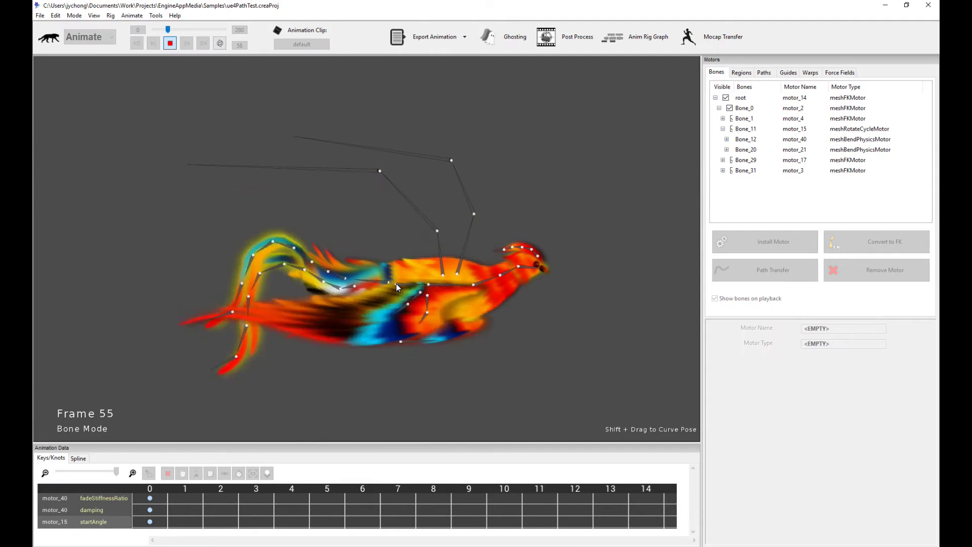
{"action": "key", "text": "space"}
In Region Mode, inspect the front wing's flap motor and play the flapping animation.
{"action": "left_click", "coordinate": [742, 73]}
{"action": "left_click", "coordinate": [389, 241]}
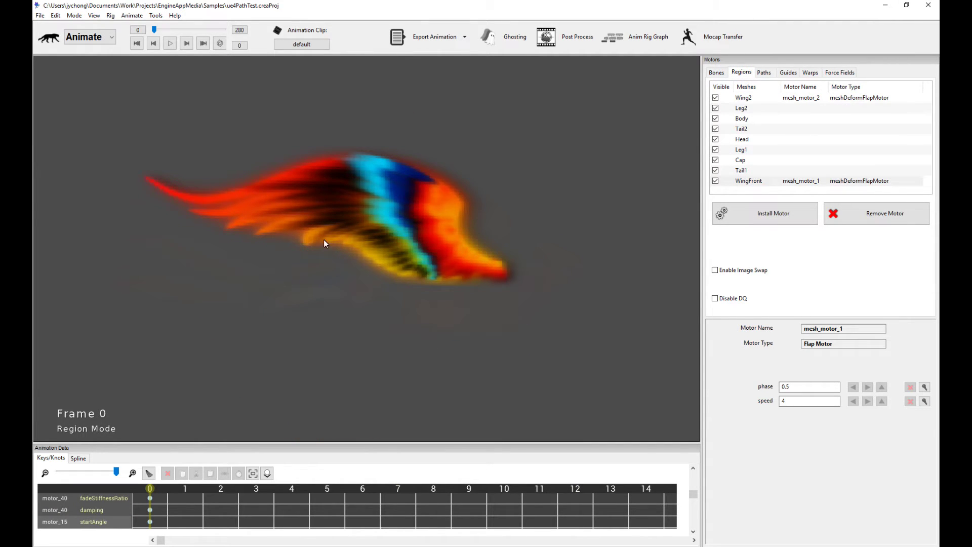
{"action": "key", "text": "space"}
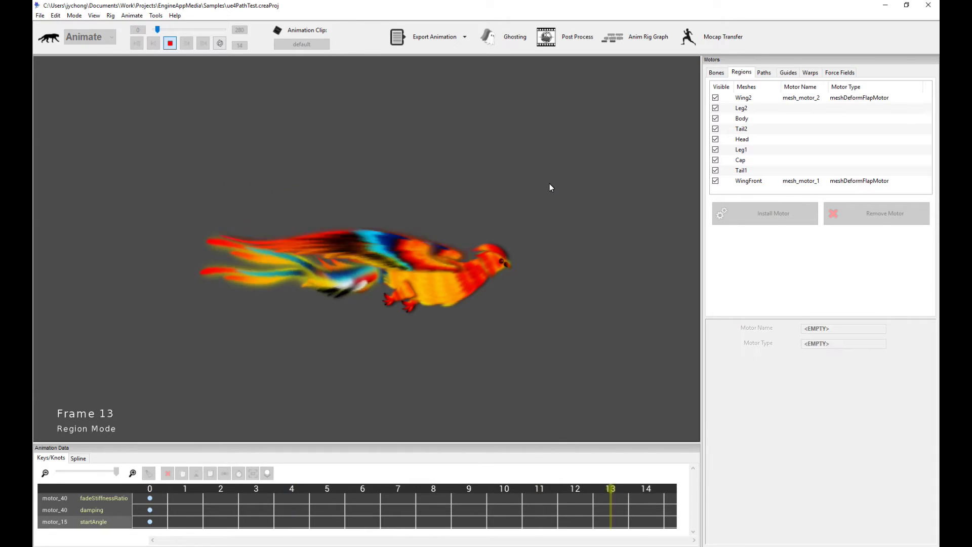
{"action": "key", "text": "space"}
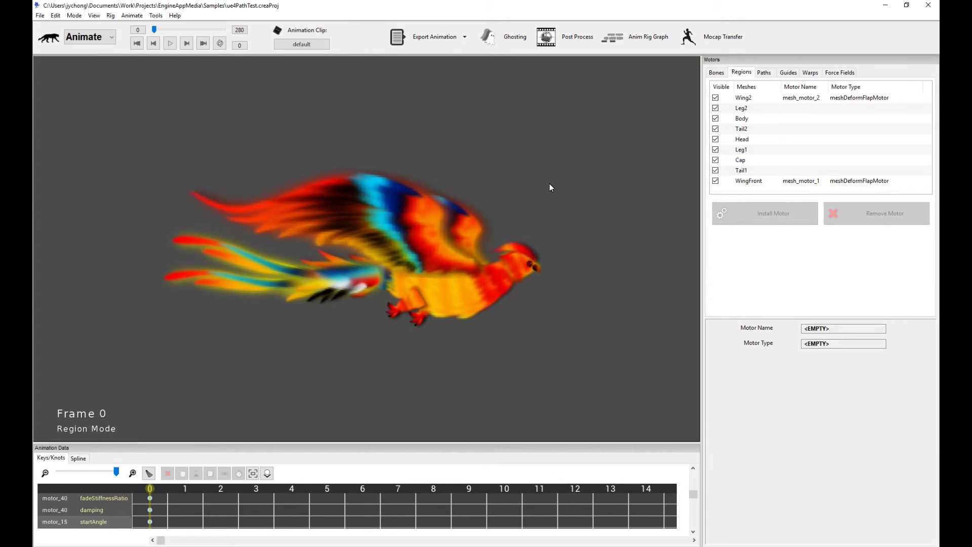
Create and select path_1 in Path Mode, then move on to Guide Mode.
{"action": "left_click", "coordinate": [763, 73]}
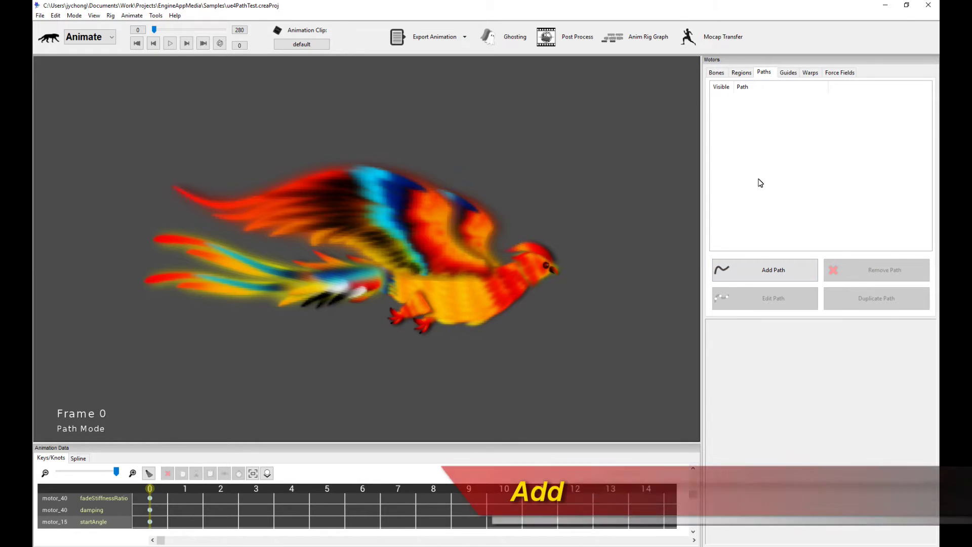
{"action": "left_click", "coordinate": [767, 272]}
{"action": "left_click", "coordinate": [757, 100]}
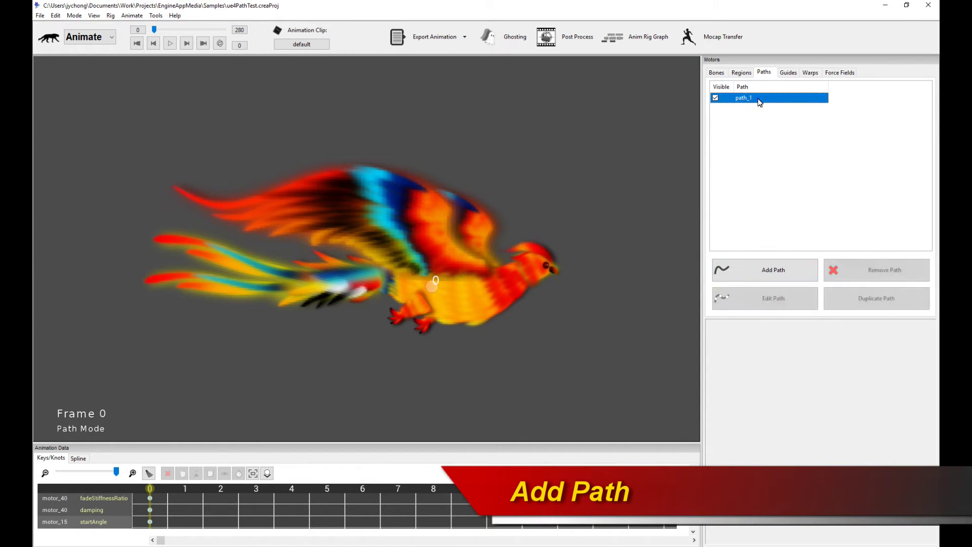
{"action": "left_click", "coordinate": [581, 246]}
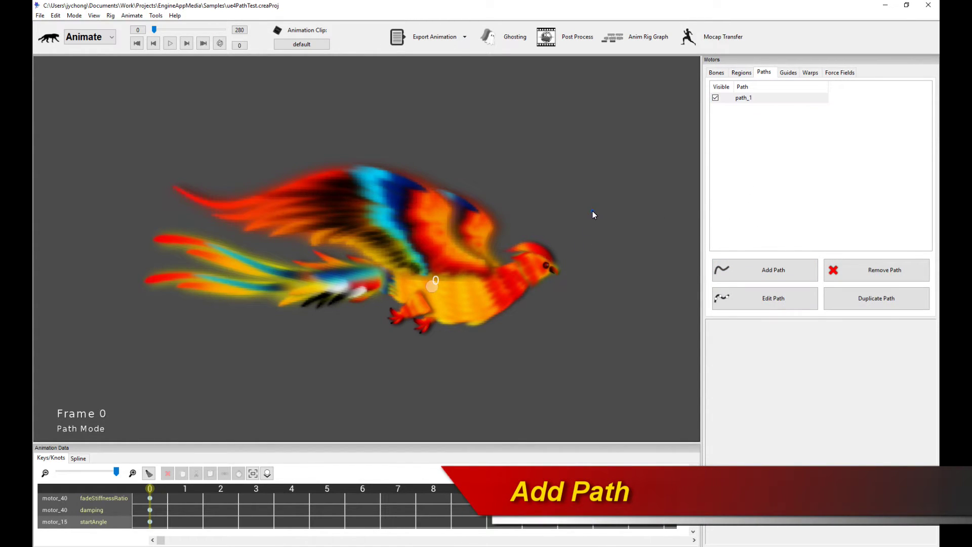
{"action": "left_click", "coordinate": [790, 74]}
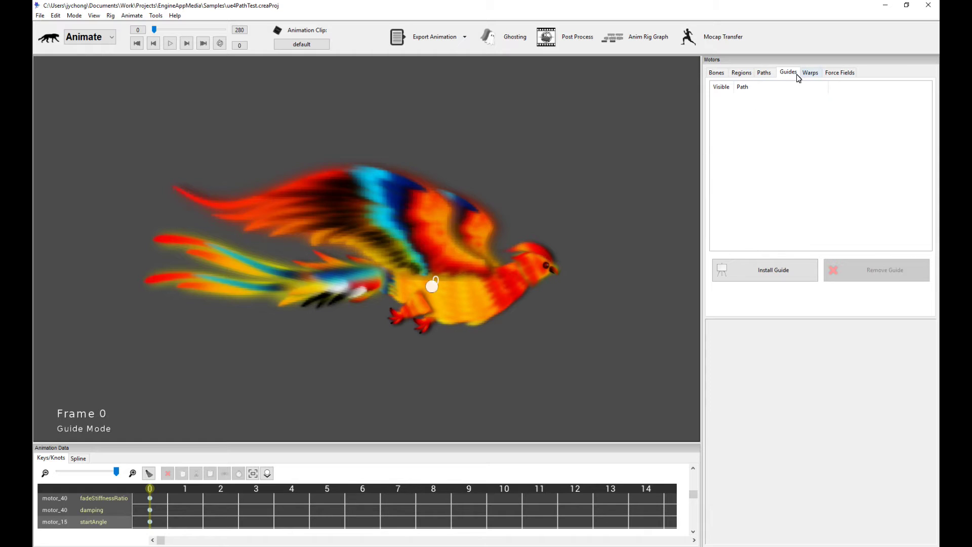
Install guide_1 as an image guide loaded from Documents/PublicData/Debug_Jsons/curve_screen.png.
{"action": "left_click", "coordinate": [782, 269]}
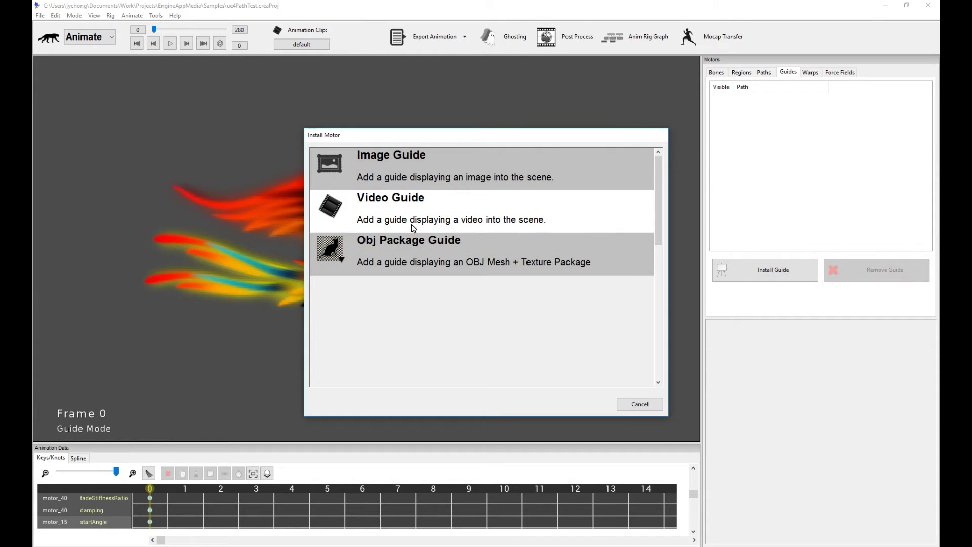
{"action": "left_click", "coordinate": [345, 162]}
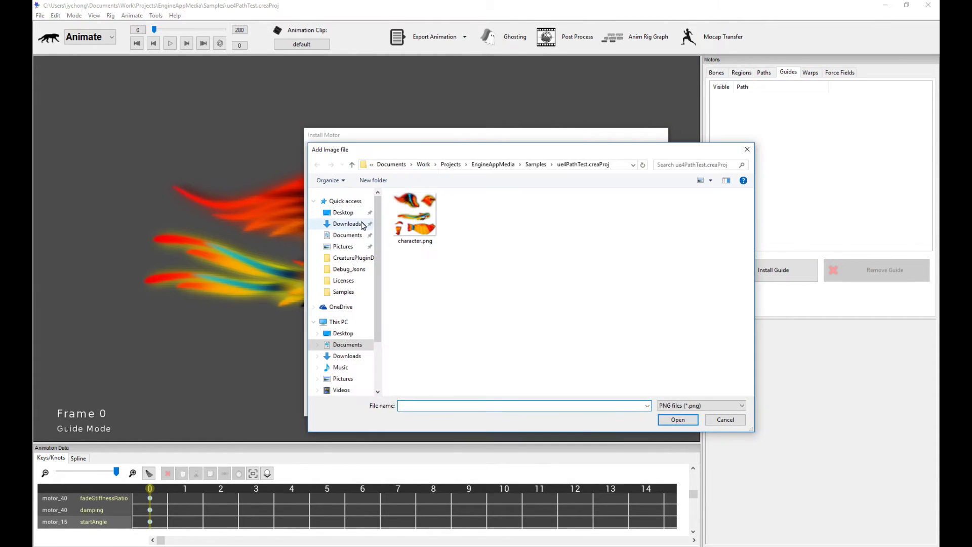
{"action": "left_click", "coordinate": [351, 238]}
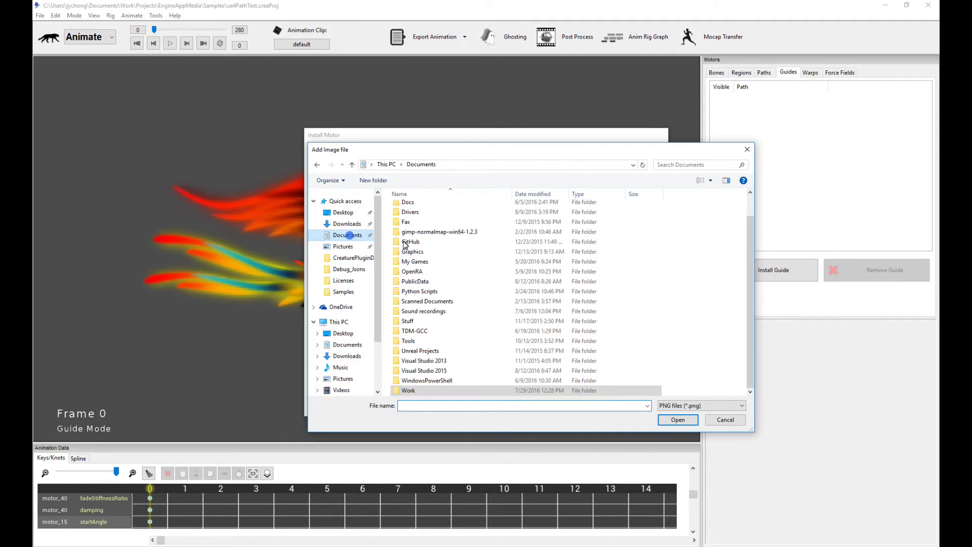
{"action": "double_click", "coordinate": [441, 283]}
{"action": "double_click", "coordinate": [445, 257]}
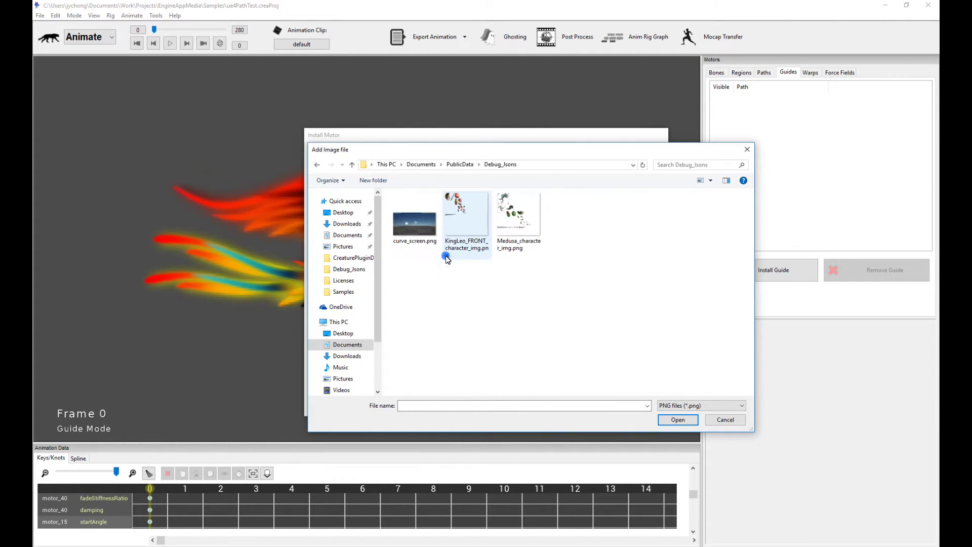
{"action": "left_click", "coordinate": [429, 227]}
{"action": "double_click", "coordinate": [428, 223]}
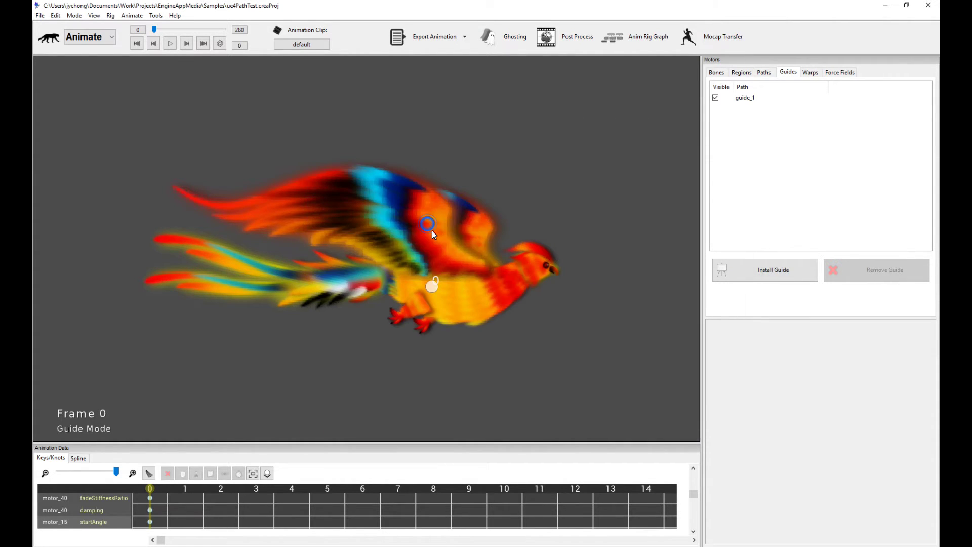
{"action": "left_click", "coordinate": [759, 97]}
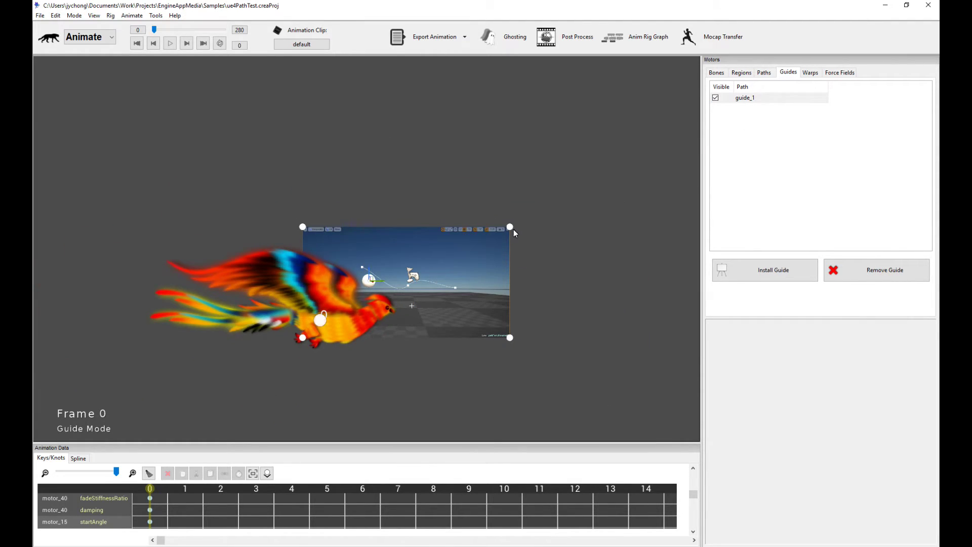
Enlarge the guide image to fill the canvas and shift it up-left behind the bird.
{"action": "left_click_drag", "start_coordinate": [511, 228], "coordinate": [612, 146]}
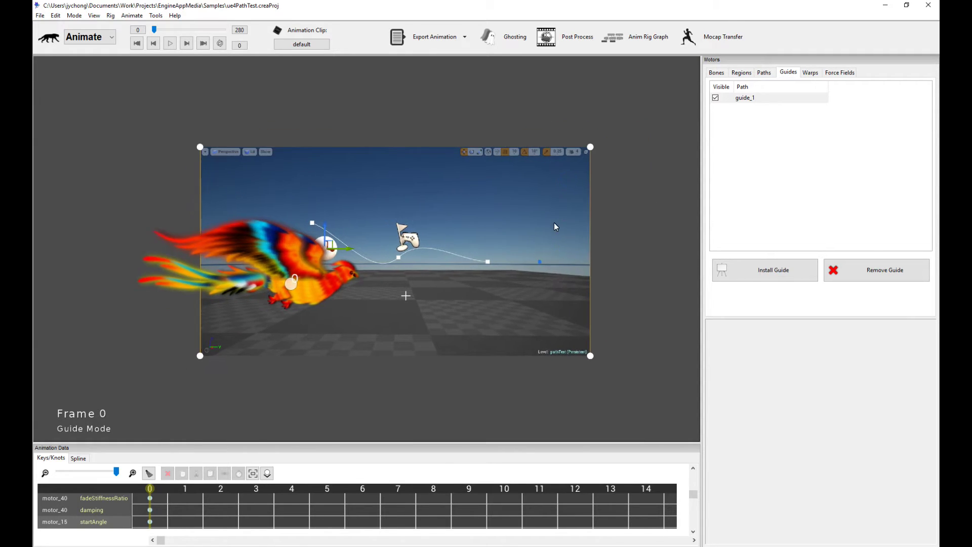
{"action": "left_click_drag", "start_coordinate": [527, 335], "coordinate": [738, 502]}
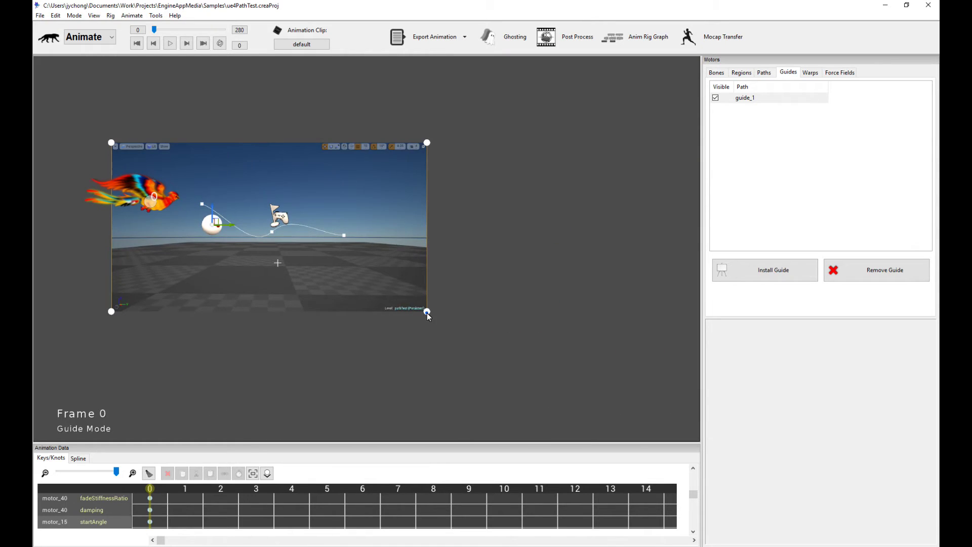
{"action": "left_click_drag", "start_coordinate": [427, 312], "coordinate": [653, 456]}
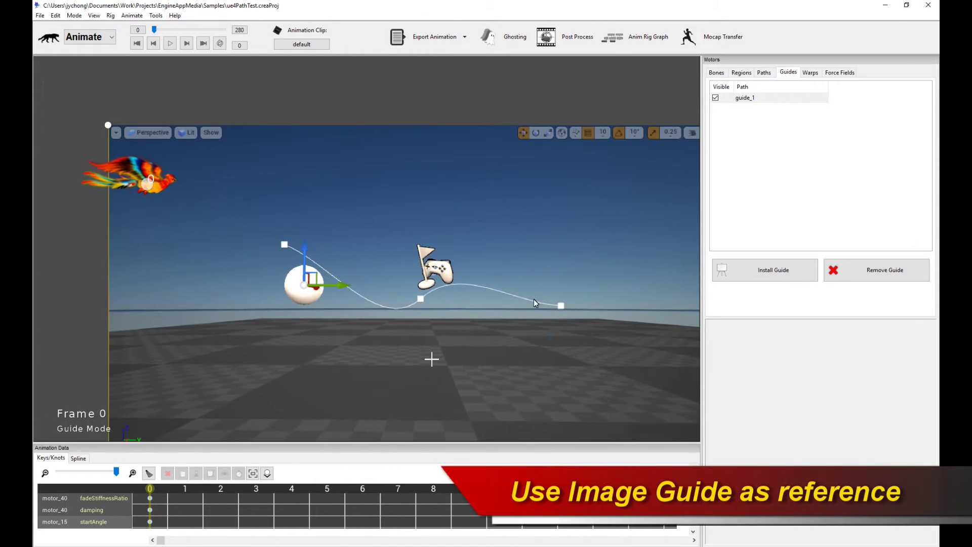
{"action": "left_click_drag", "start_coordinate": [534, 300], "coordinate": [390, 236]}
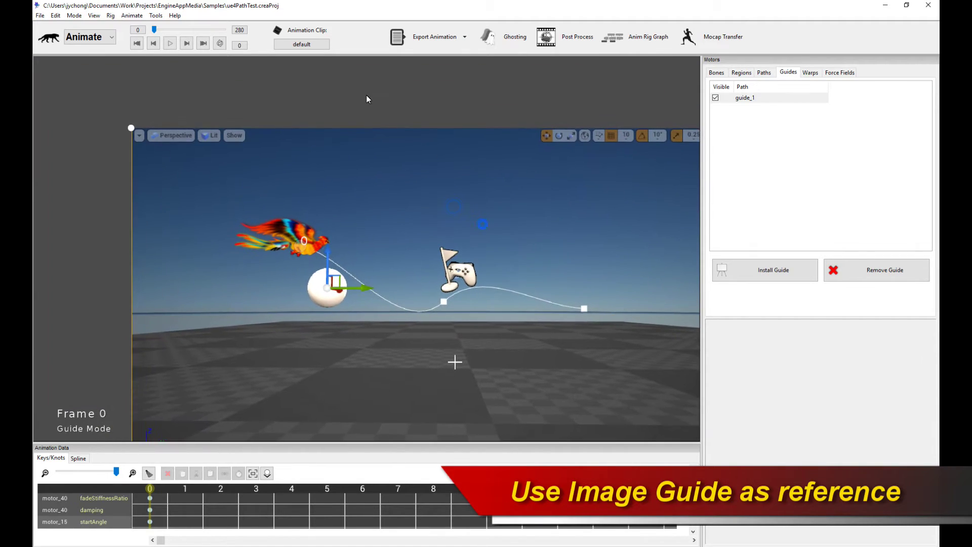
{"action": "left_click", "coordinate": [716, 73]}
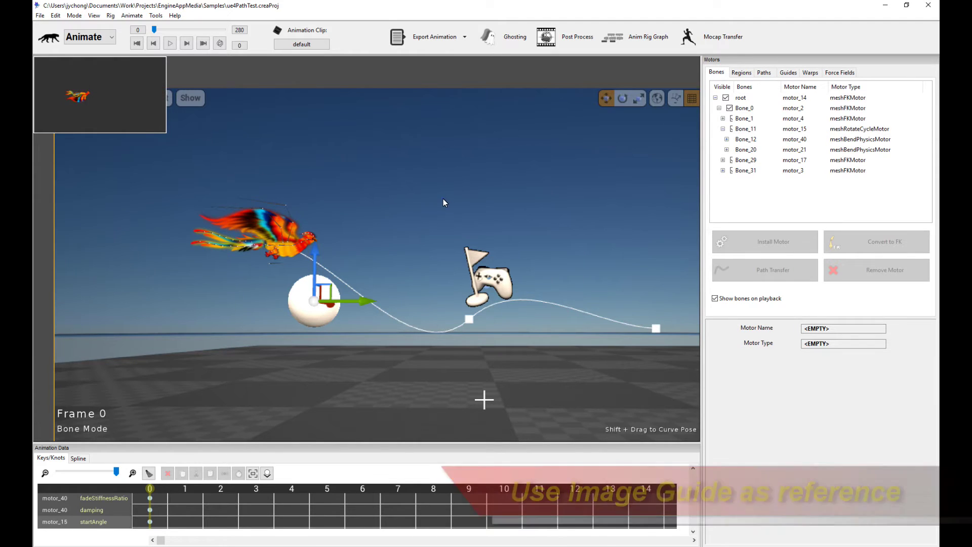
Edit path_1 and open mycurve3.curvedata for import.
{"action": "left_click_drag", "start_coordinate": [443, 200], "coordinate": [473, 196]}
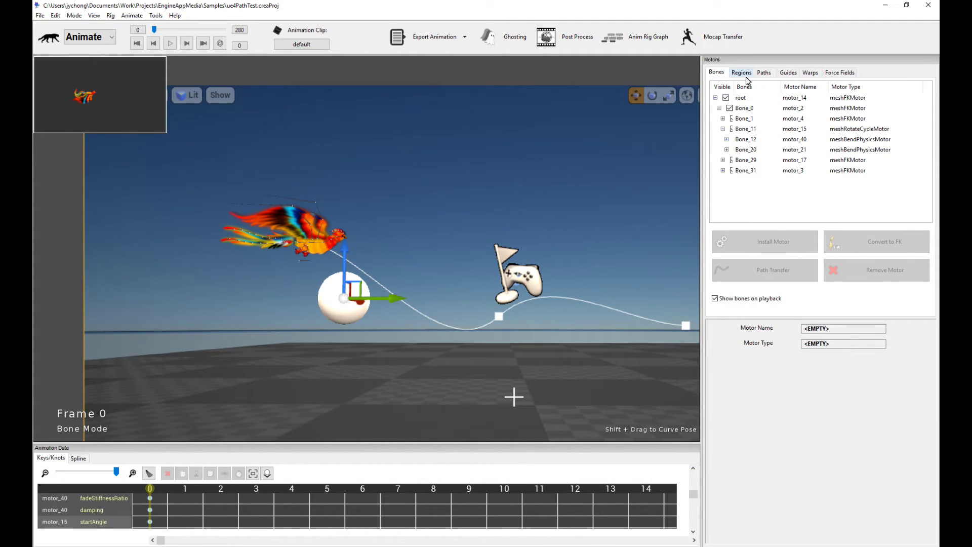
{"action": "left_click", "coordinate": [763, 74]}
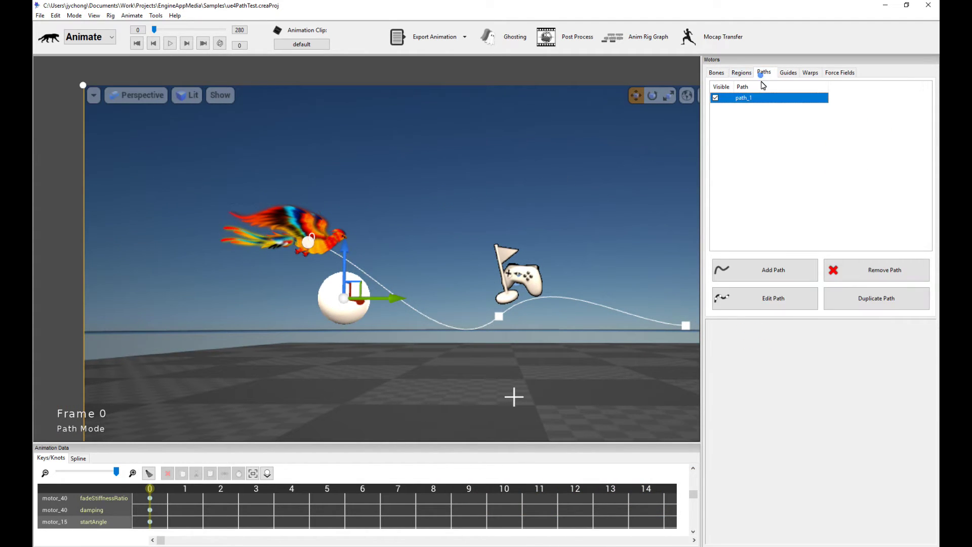
{"action": "left_click", "coordinate": [785, 301]}
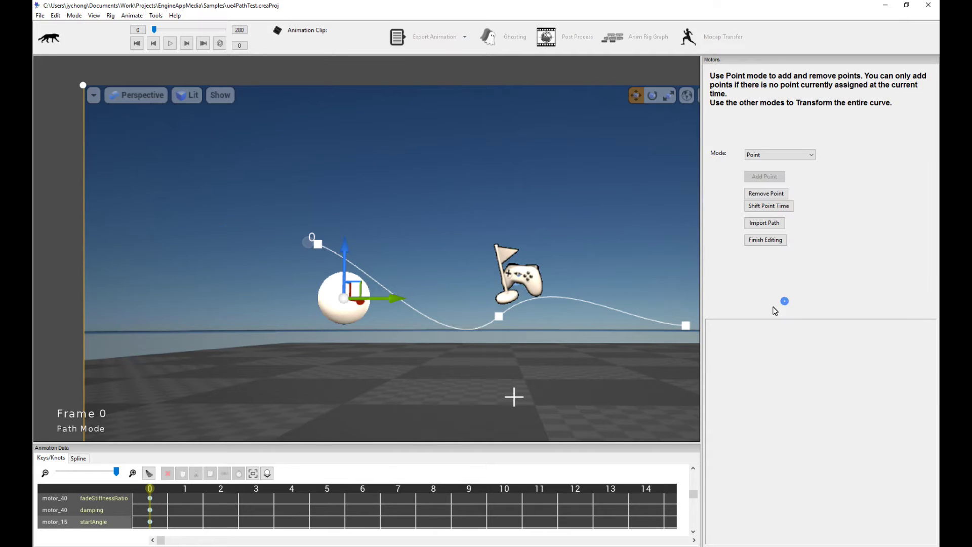
{"action": "left_click", "coordinate": [767, 228]}
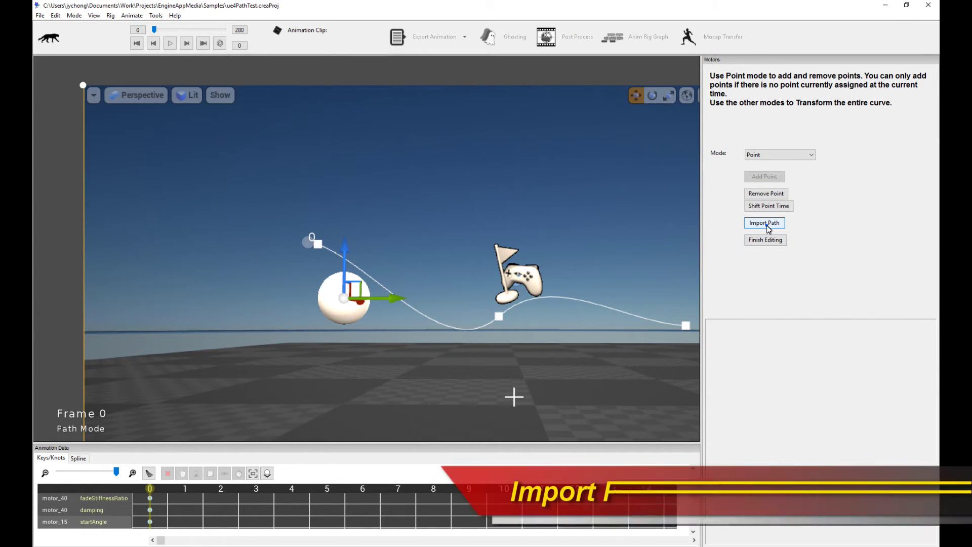
{"action": "left_click", "coordinate": [254, 95]}
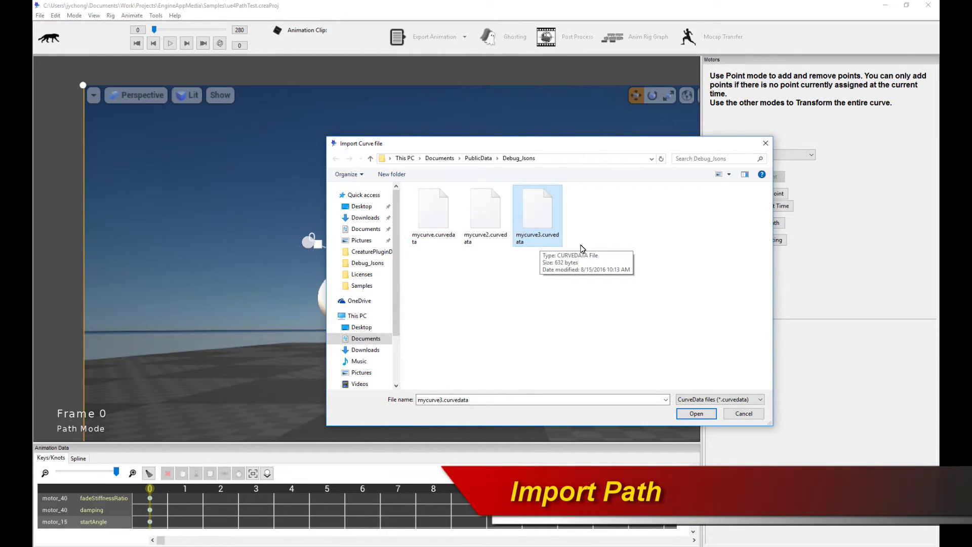
{"action": "double_click", "coordinate": [545, 218]}
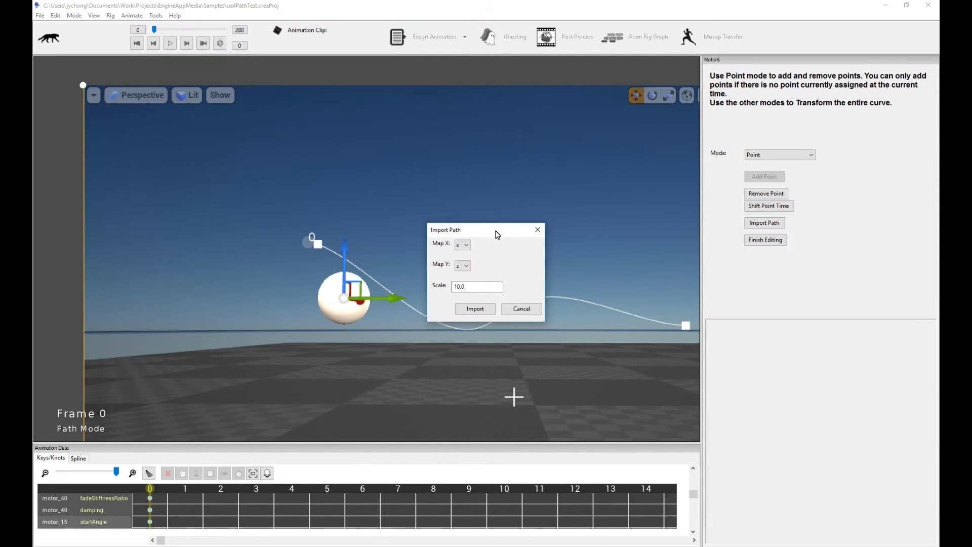
{"action": "left_click_drag", "start_coordinate": [497, 230], "coordinate": [508, 238]}
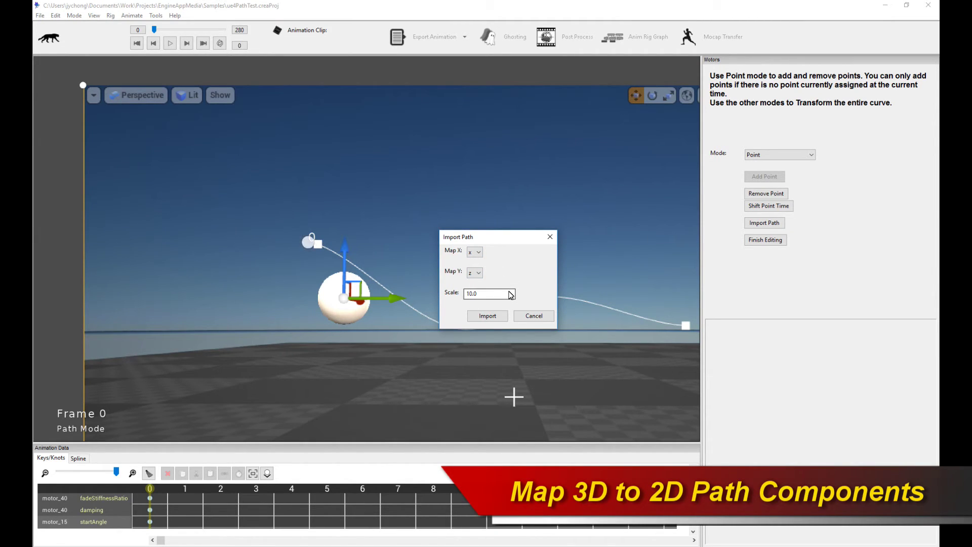
Import mycurve3 into path_1 with x mapped to X, z to Y, at scale 10.
{"action": "left_click", "coordinate": [481, 255]}
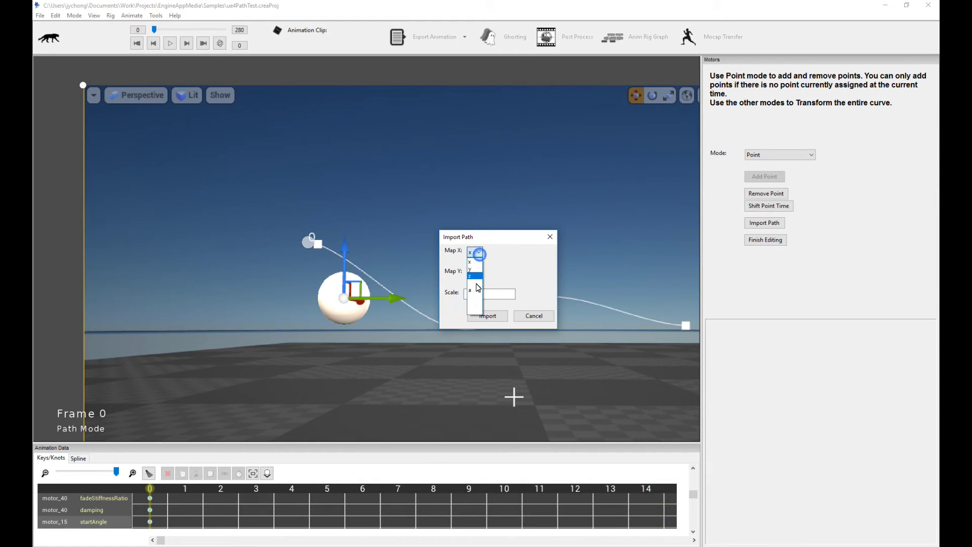
{"action": "left_click", "coordinate": [507, 255]}
{"action": "left_click", "coordinate": [478, 272]}
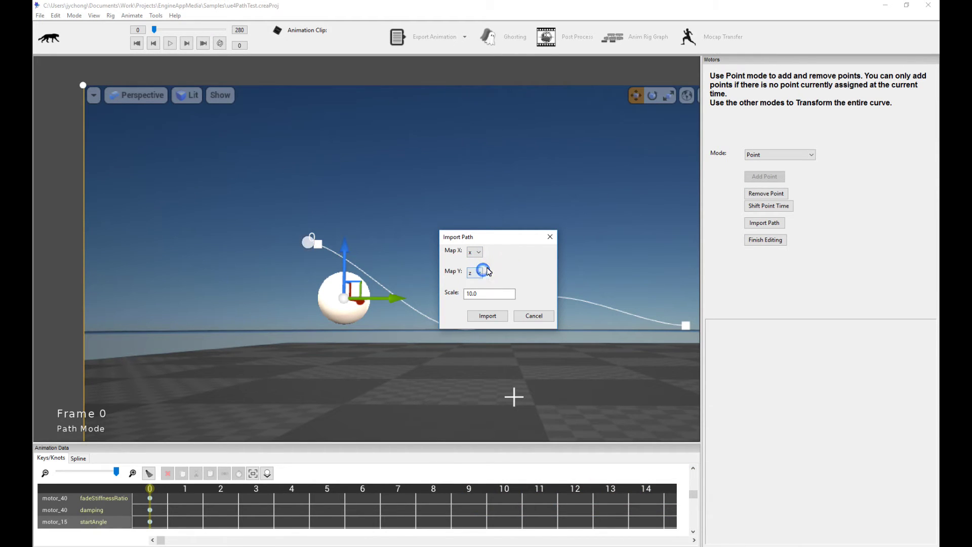
{"action": "left_click", "coordinate": [502, 262]}
{"action": "left_click", "coordinate": [499, 317]}
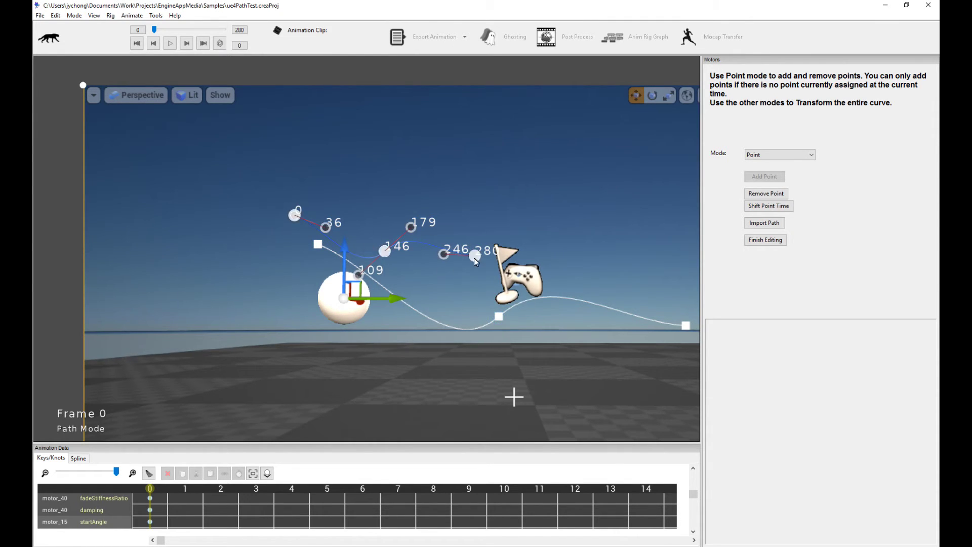
{"action": "left_click", "coordinate": [768, 157]}
Re-import mycurve3.curvedata as the path at scale 15.
{"action": "left_click", "coordinate": [847, 169]}
{"action": "left_click", "coordinate": [765, 223]}
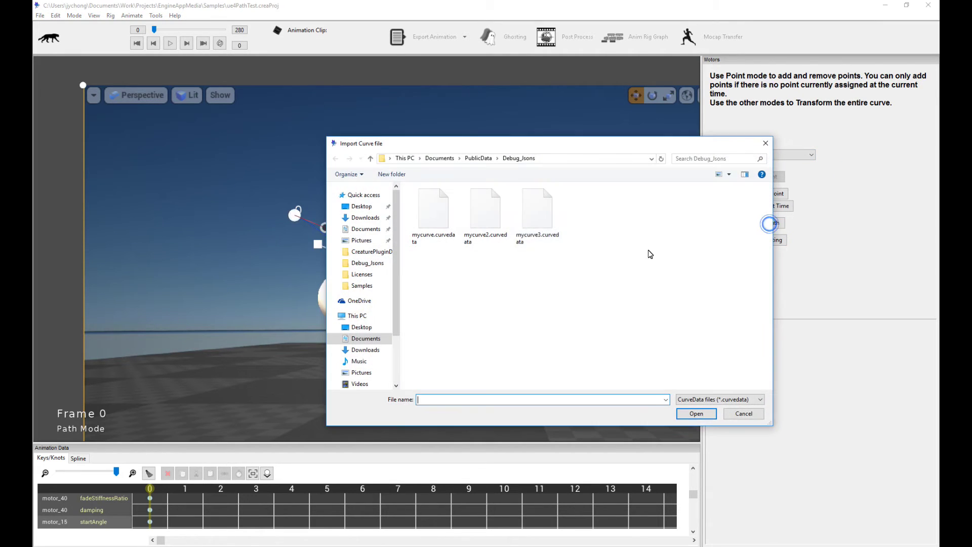
{"action": "double_click", "coordinate": [537, 211]}
{"action": "double_click", "coordinate": [491, 294]}
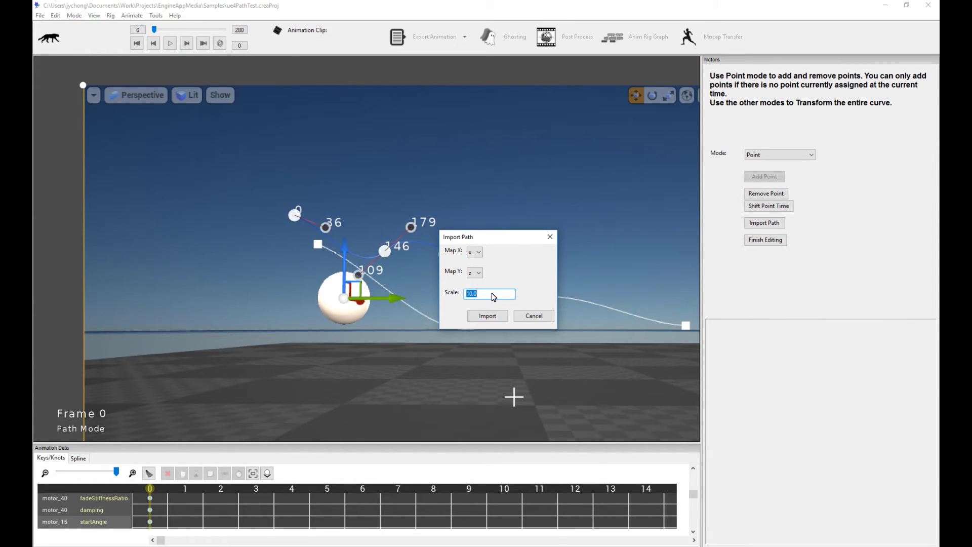
{"action": "type", "text": "15"}
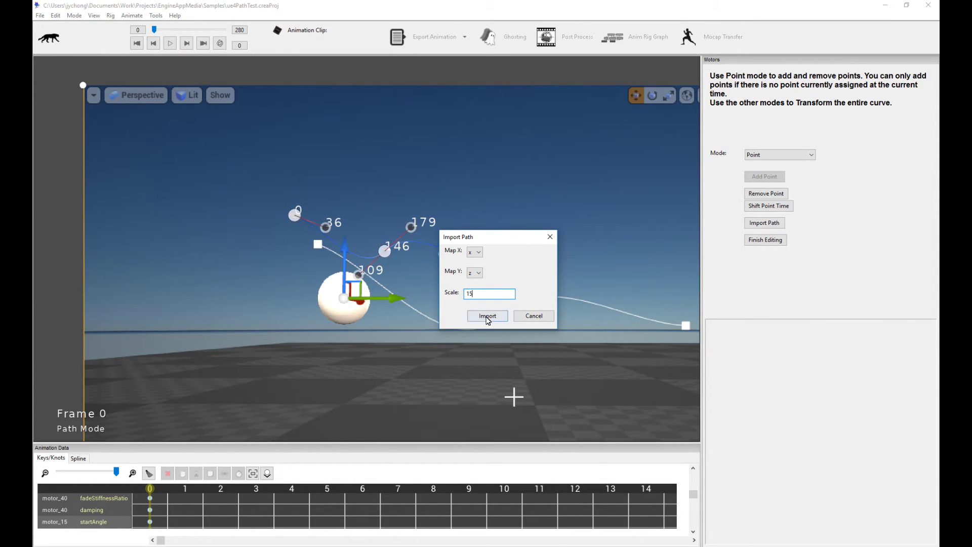
{"action": "left_click", "coordinate": [487, 316]}
Import mycurve3.curvedata again at scale 20 so points 0–280 spread wider.
{"action": "left_click", "coordinate": [764, 224]}
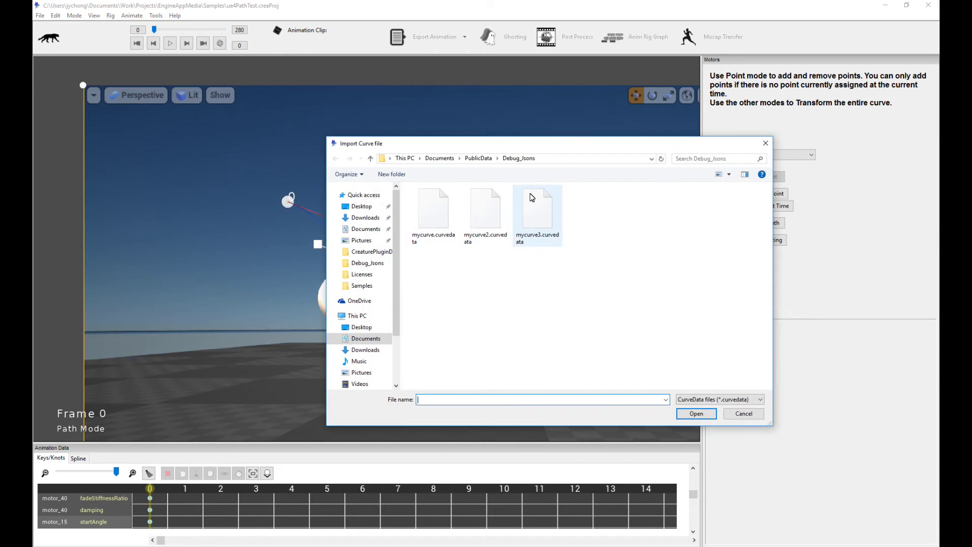
{"action": "double_click", "coordinate": [531, 198]}
{"action": "double_click", "coordinate": [504, 299]}
{"action": "type", "text": "28"}
{"action": "type", "text": "0"}
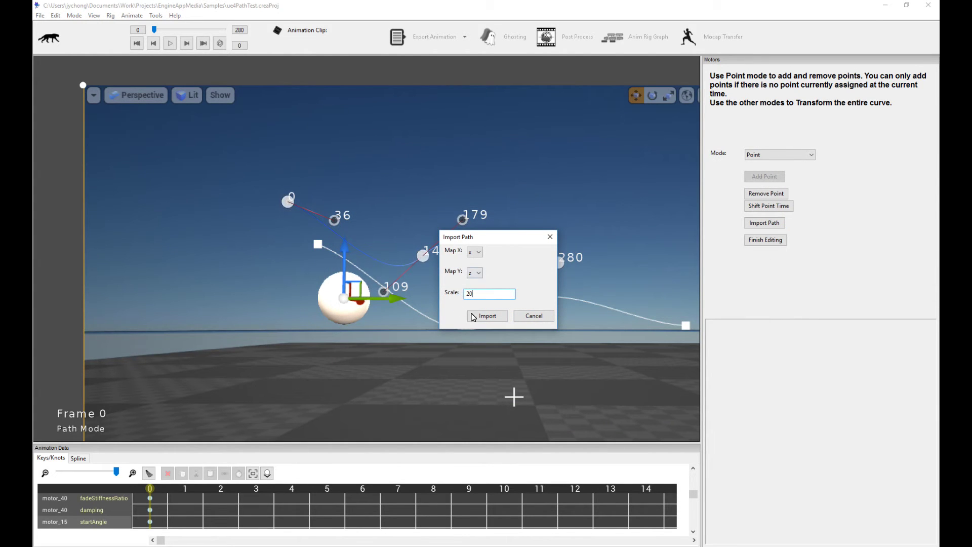
{"action": "left_click", "coordinate": [488, 315]}
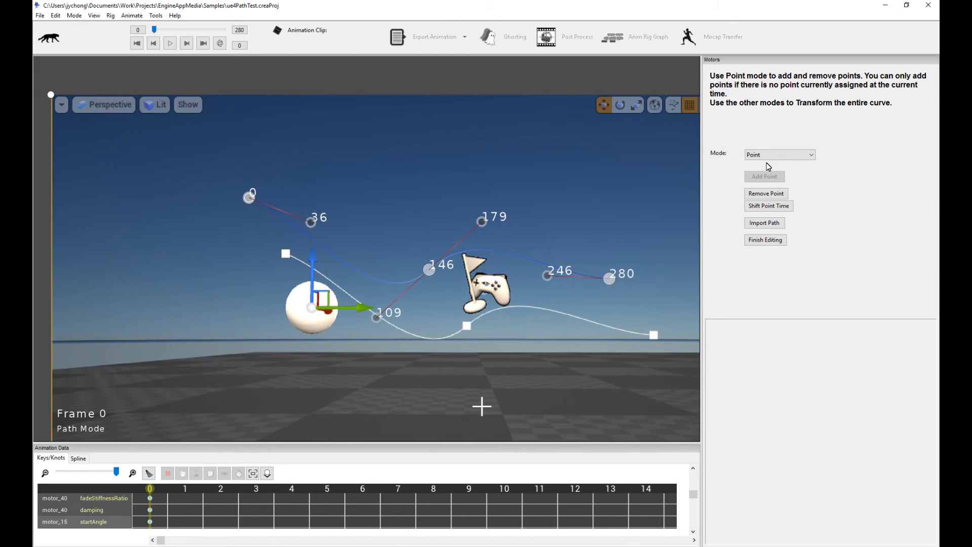
{"action": "left_click", "coordinate": [770, 154]}
Switch to Translate mode and drag path_1 down onto the white reference spline.
{"action": "left_click", "coordinate": [759, 171]}
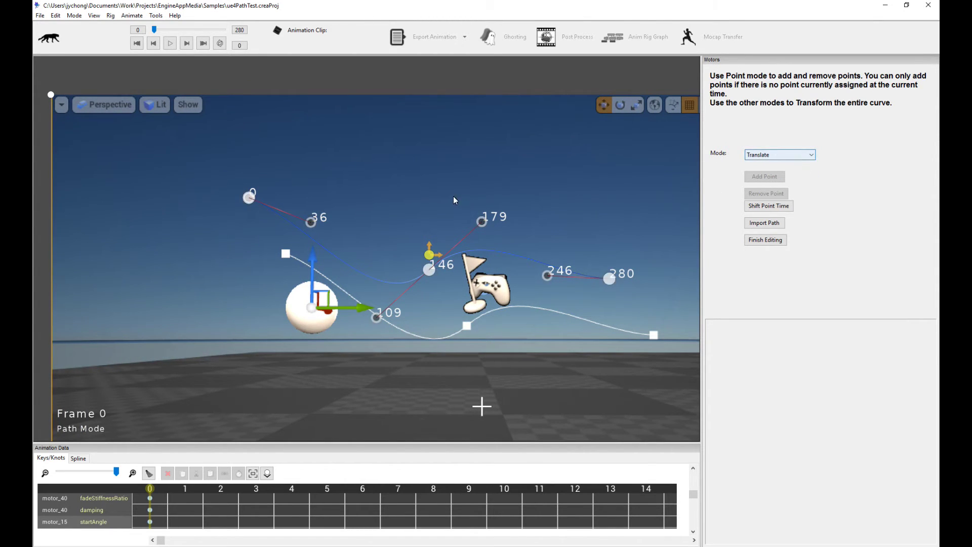
{"action": "left_click_drag", "start_coordinate": [432, 256], "coordinate": [465, 312]}
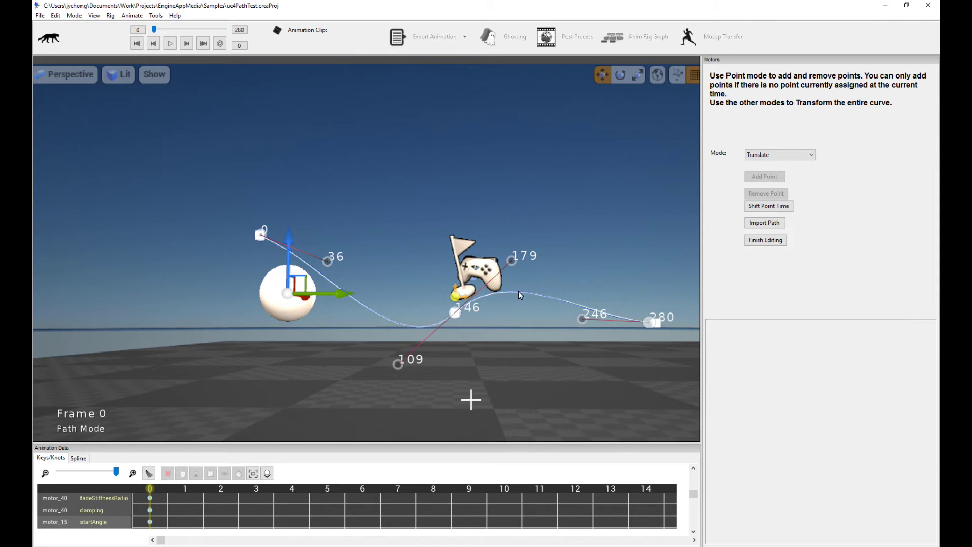
{"action": "left_click", "coordinate": [768, 243]}
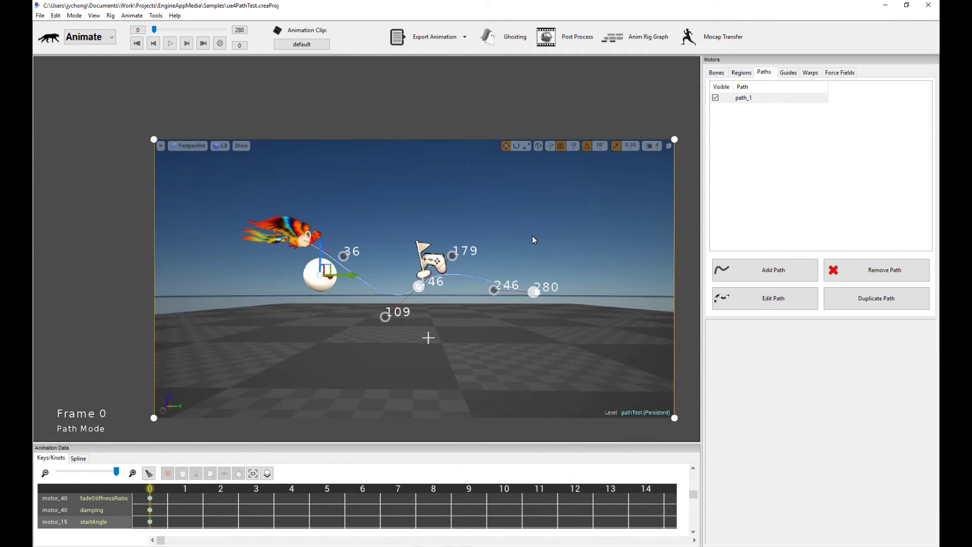
{"action": "key", "text": "space"}
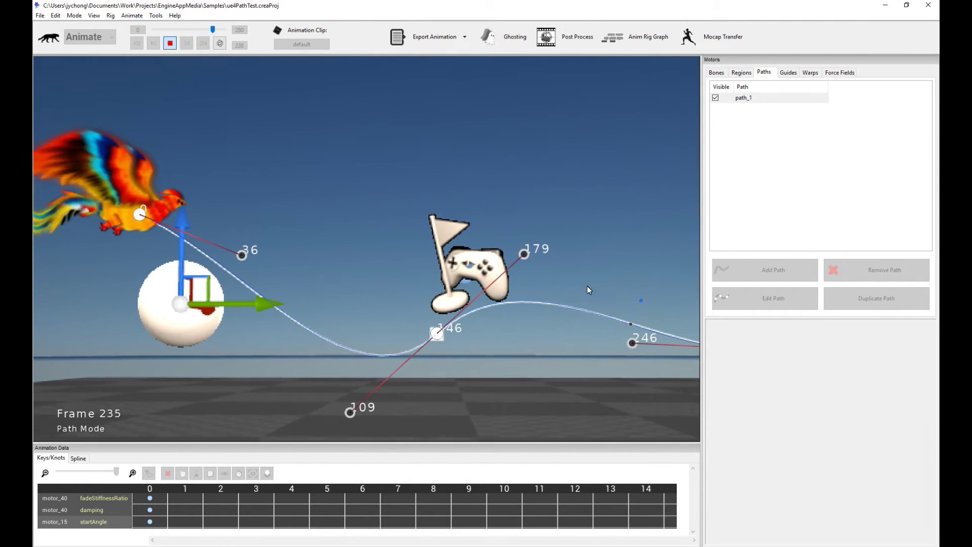
{"action": "key", "text": "space"}
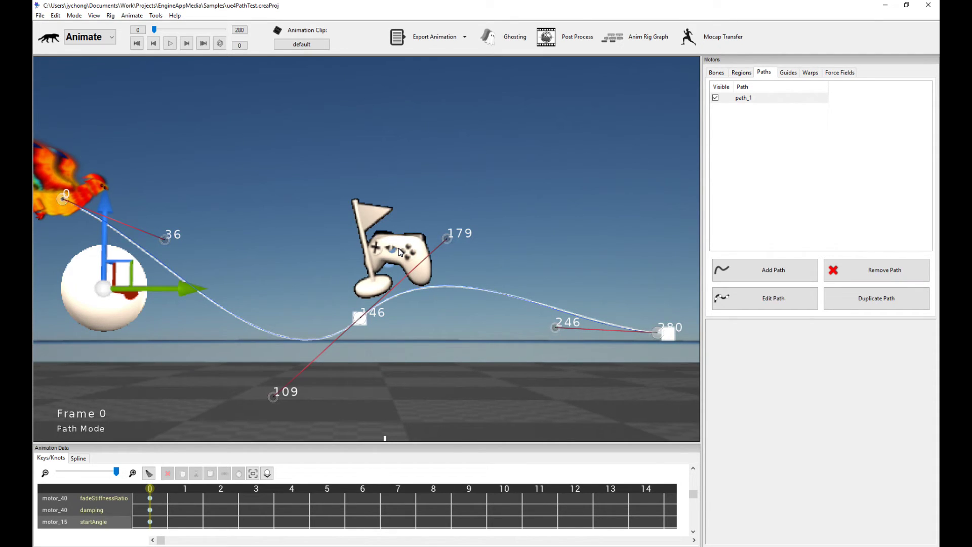
{"action": "left_click", "coordinate": [717, 72]}
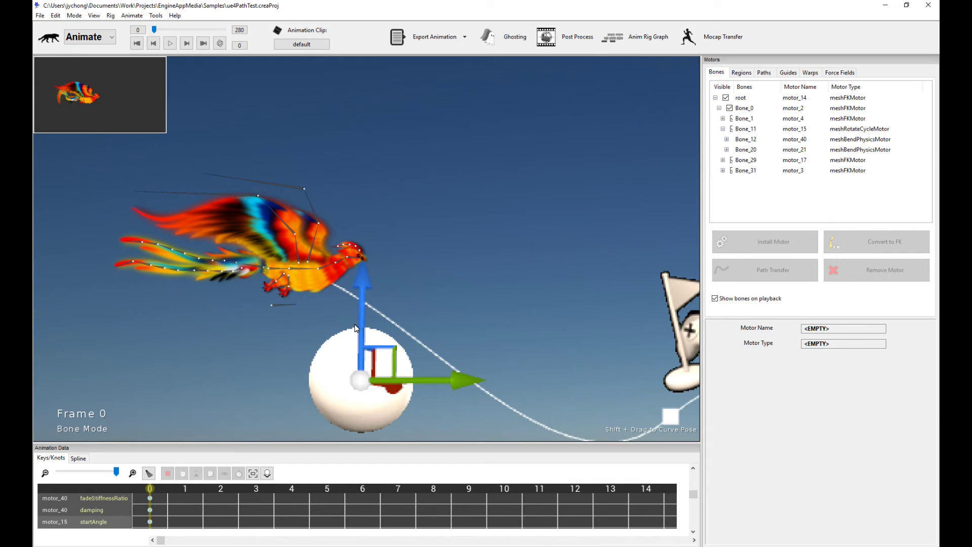
Give the phoenix's root bone a Path Bone Motor following path_1.
{"action": "left_click", "coordinate": [278, 306]}
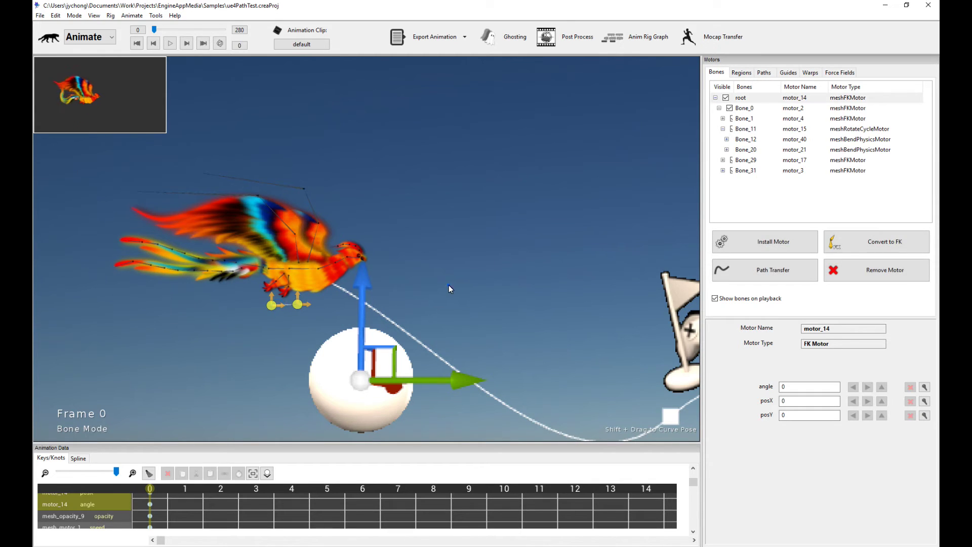
{"action": "left_click", "coordinate": [743, 247]}
{"action": "scroll", "coordinate": [539, 311], "scroll_direction": "down", "scroll_amount": 4}
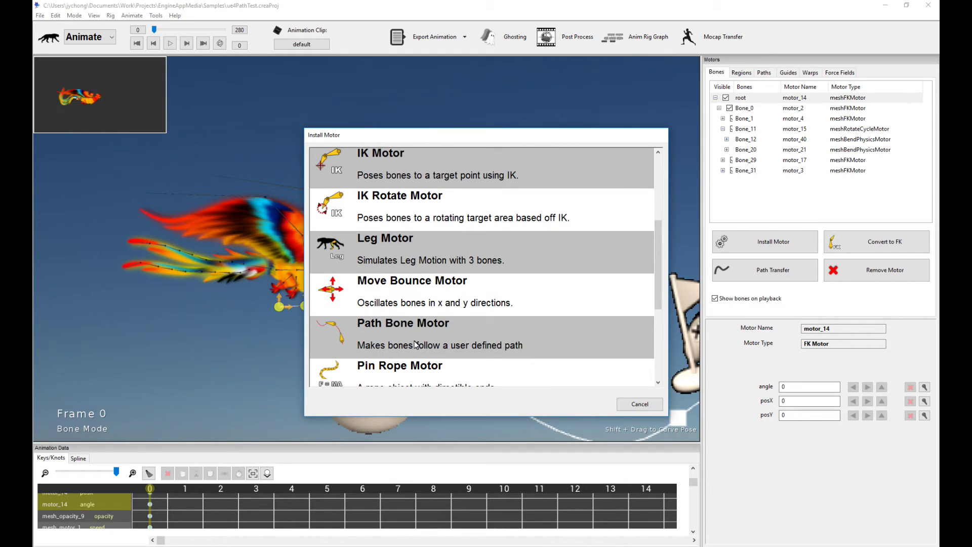
{"action": "left_click", "coordinate": [405, 343]}
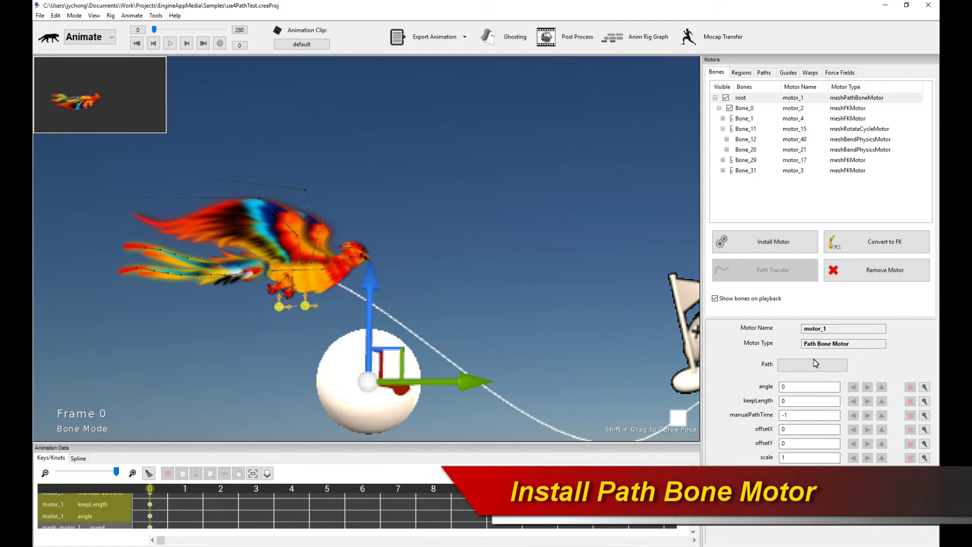
{"action": "left_click", "coordinate": [816, 364]}
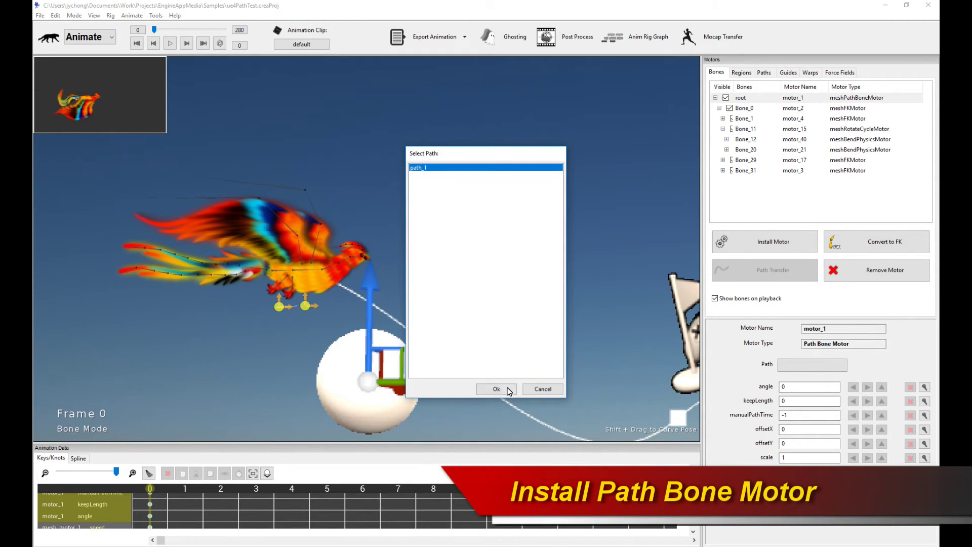
{"action": "left_click", "coordinate": [496, 389]}
Play the animation to preview the bird moving along path_1, then stop at frame 0.
{"action": "scroll", "coordinate": [476, 278], "scroll_direction": "down", "scroll_amount": 3}
{"action": "key", "text": "space"}
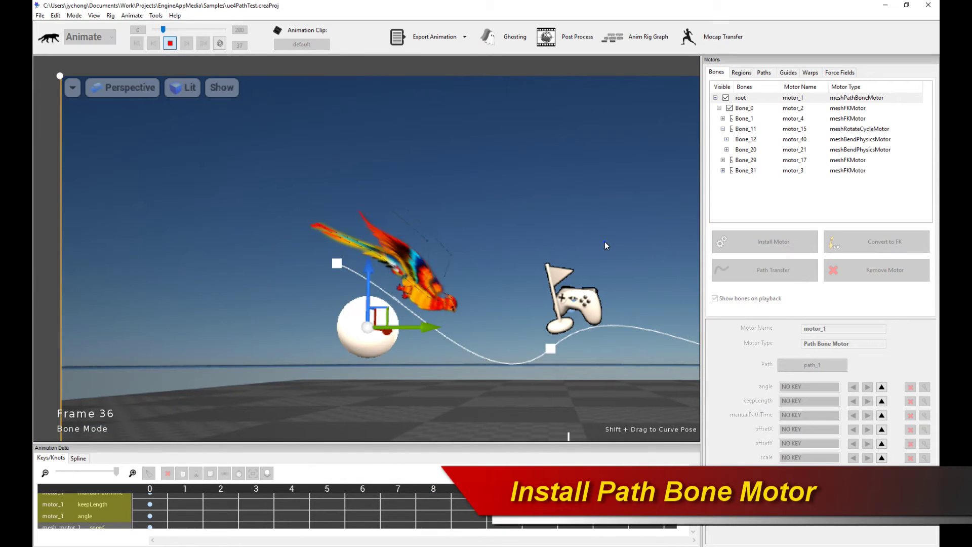
{"action": "left_click_drag", "start_coordinate": [605, 241], "coordinate": [455, 212]}
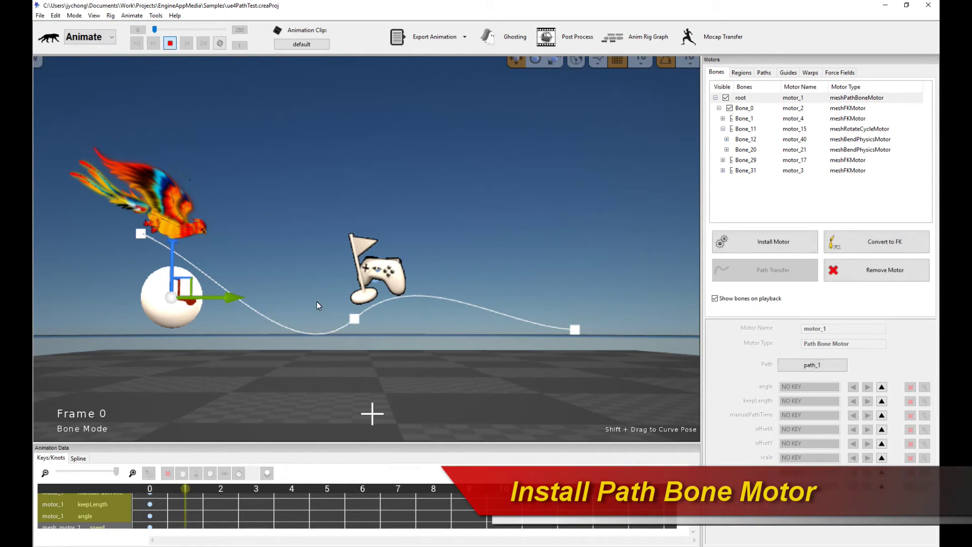
{"action": "key", "text": "space"}
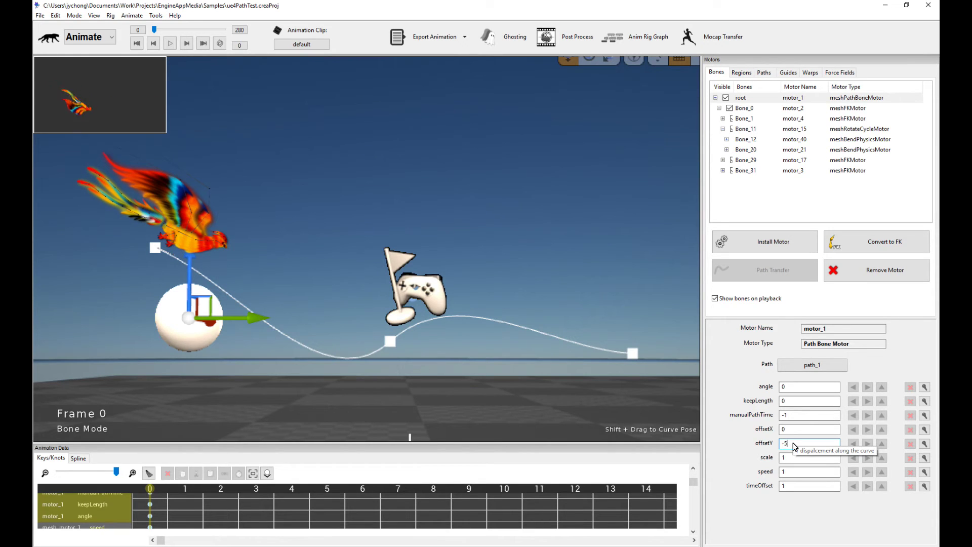
Change motor_1's offsetY from -5 to -3, then zoom in and select Bone_0.
{"action": "key", "text": "Return"}
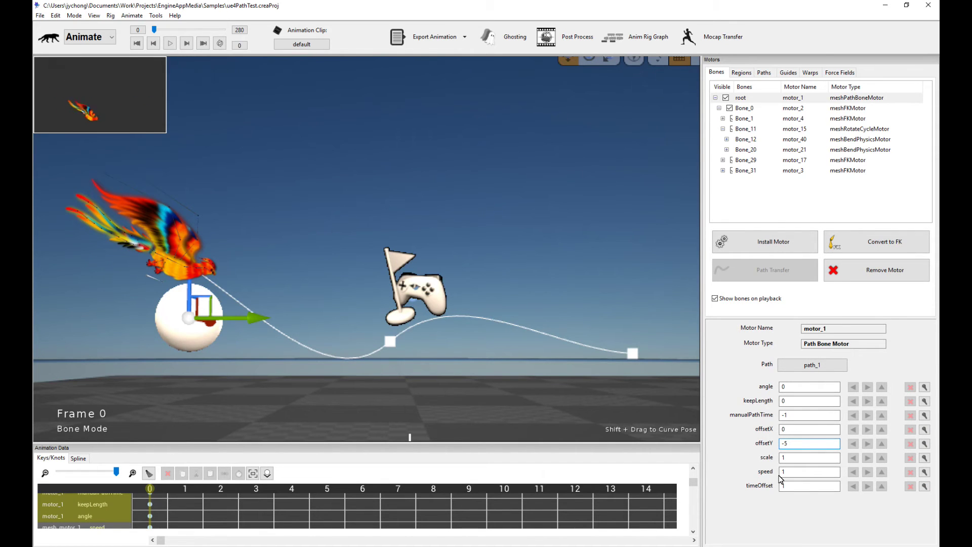
{"action": "key", "text": "Return"}
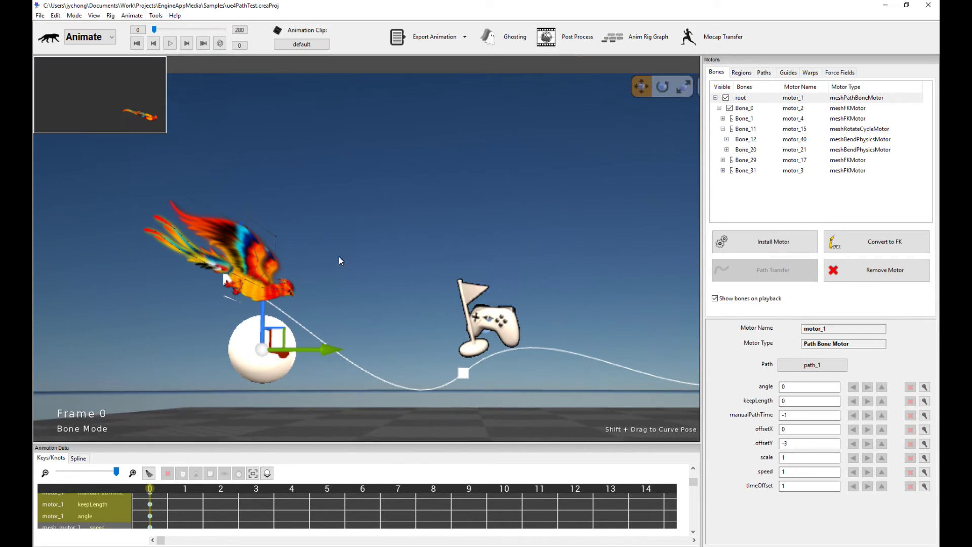
{"action": "scroll", "coordinate": [345, 248], "scroll_direction": "up", "scroll_amount": 5}
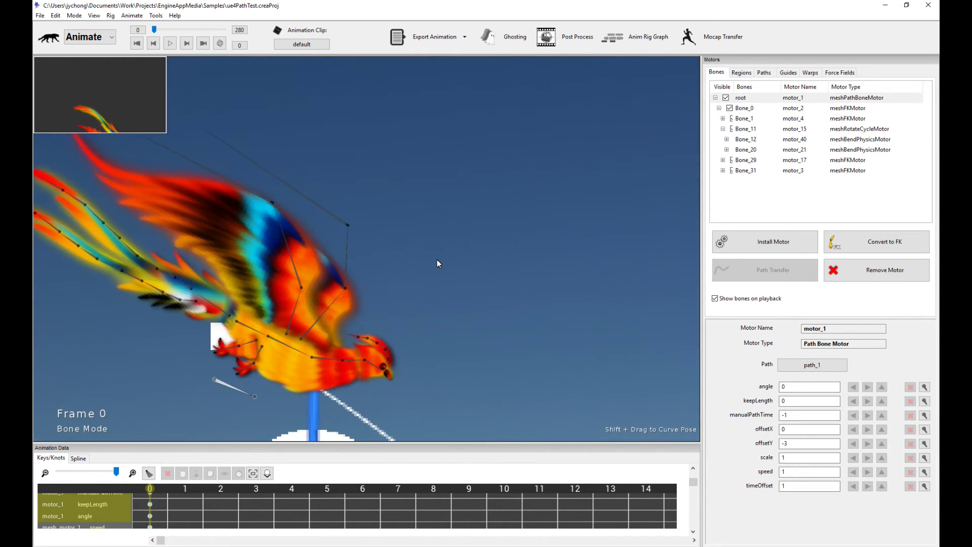
{"action": "left_click", "coordinate": [253, 333]}
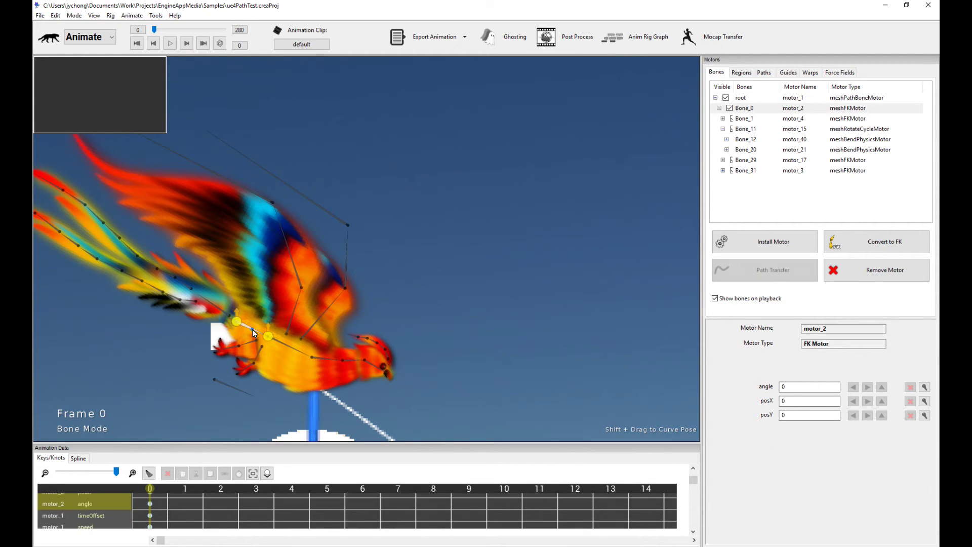
Install one Path Bone Motor on Bone_0, Bone_1 and Bone_2 and assign it path_1.
{"action": "left_click", "coordinate": [301, 353], "text": "shift"}
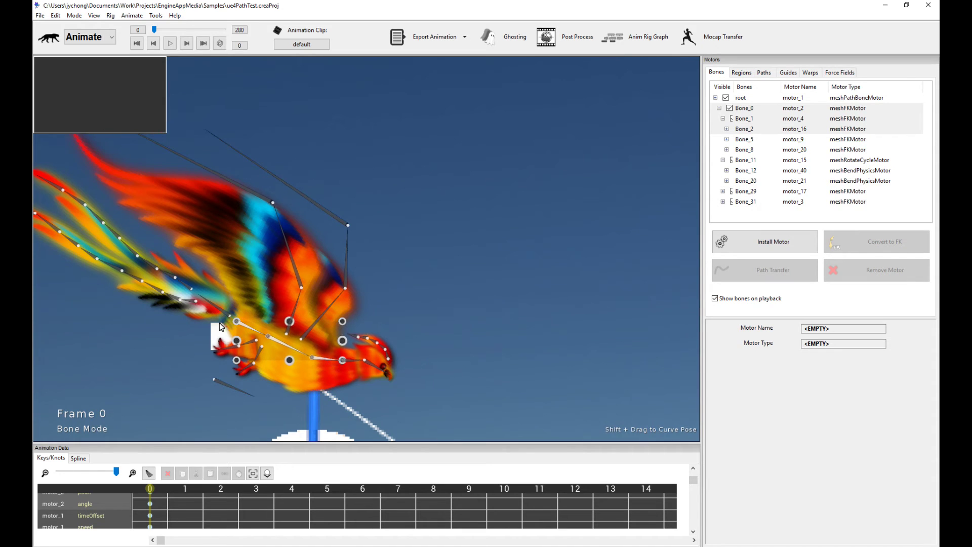
{"action": "left_click", "coordinate": [762, 250]}
{"action": "scroll", "coordinate": [545, 300], "scroll_direction": "down", "scroll_amount": 5}
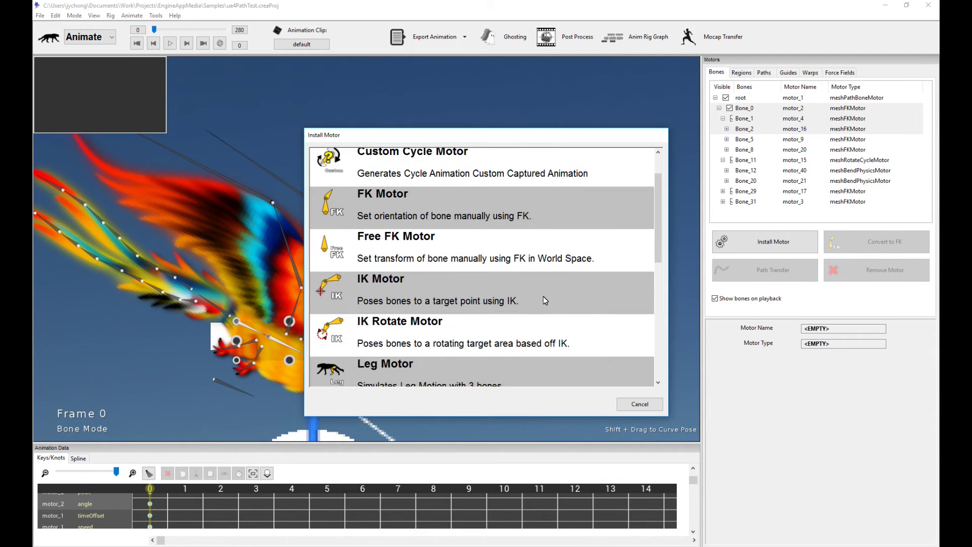
{"action": "left_click", "coordinate": [545, 300]}
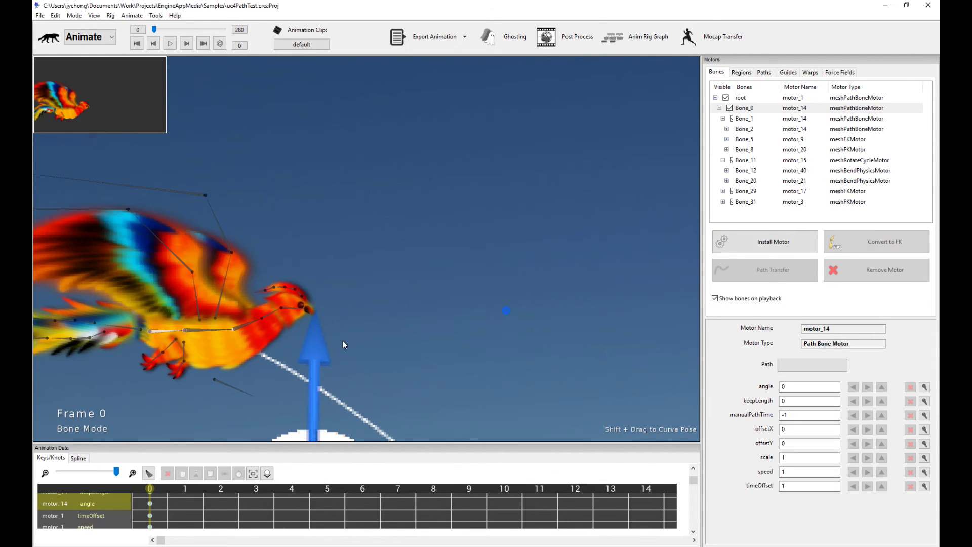
{"action": "left_click", "coordinate": [805, 364]}
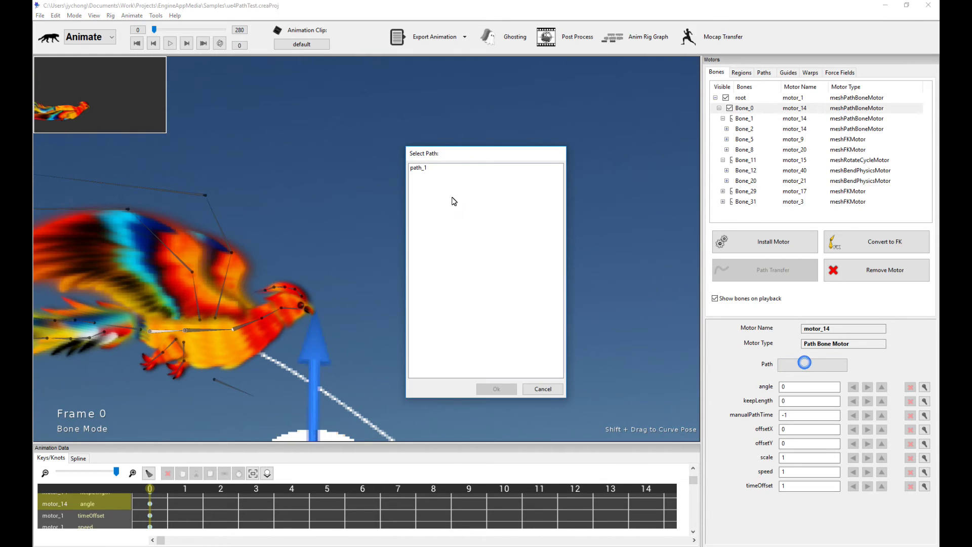
{"action": "left_click", "coordinate": [452, 168]}
{"action": "left_click", "coordinate": [510, 391]}
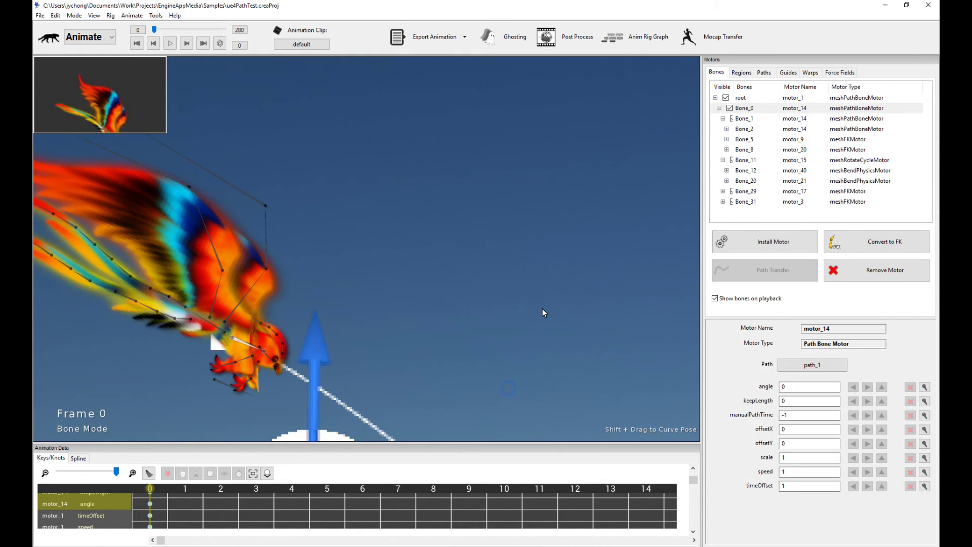
Set motor_14's scale to 15.
{"action": "scroll", "coordinate": [410, 282], "scroll_direction": "up", "scroll_amount": 3}
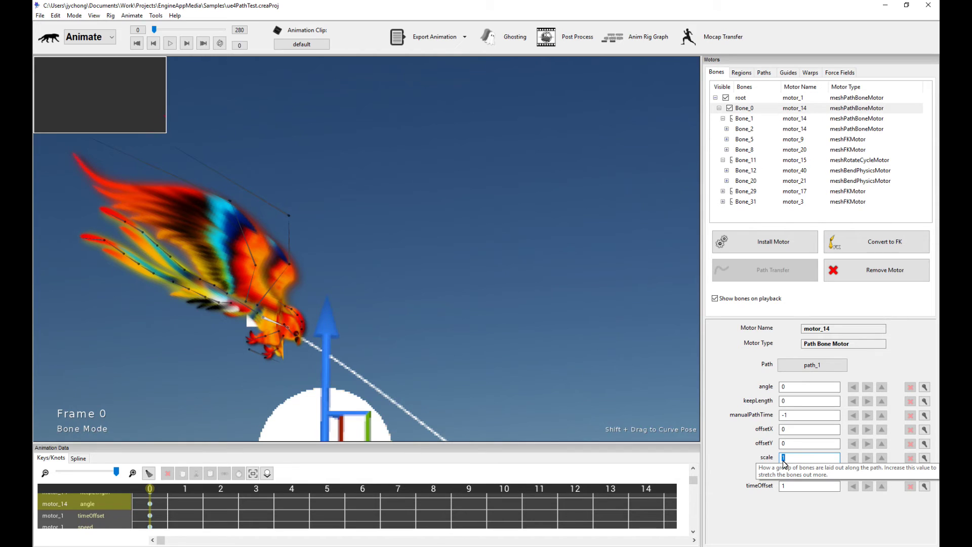
{"action": "type", "text": "5"}
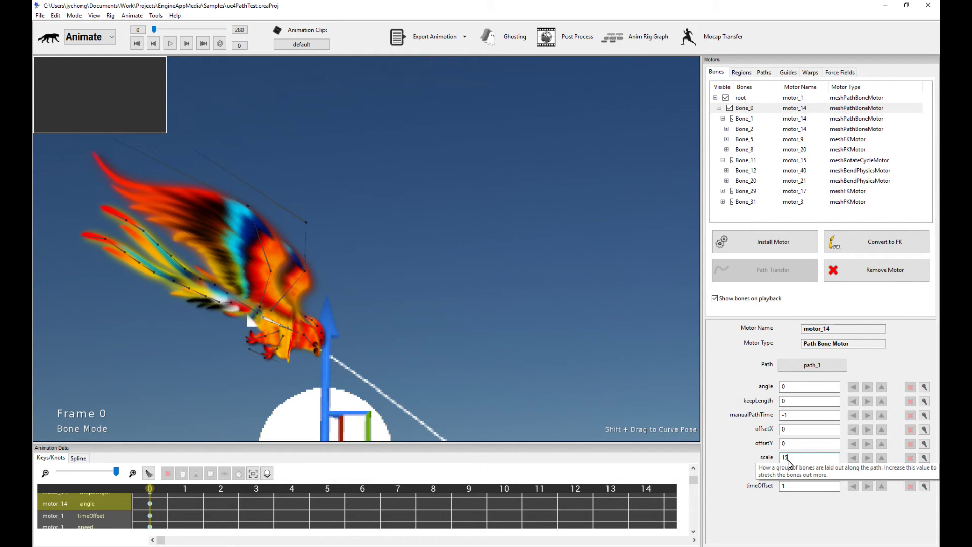
{"action": "key", "text": "Return"}
Preview the phoenix flying along path_1, orbiting the view and scrubbing to around frame 91.
{"action": "key", "text": "space"}
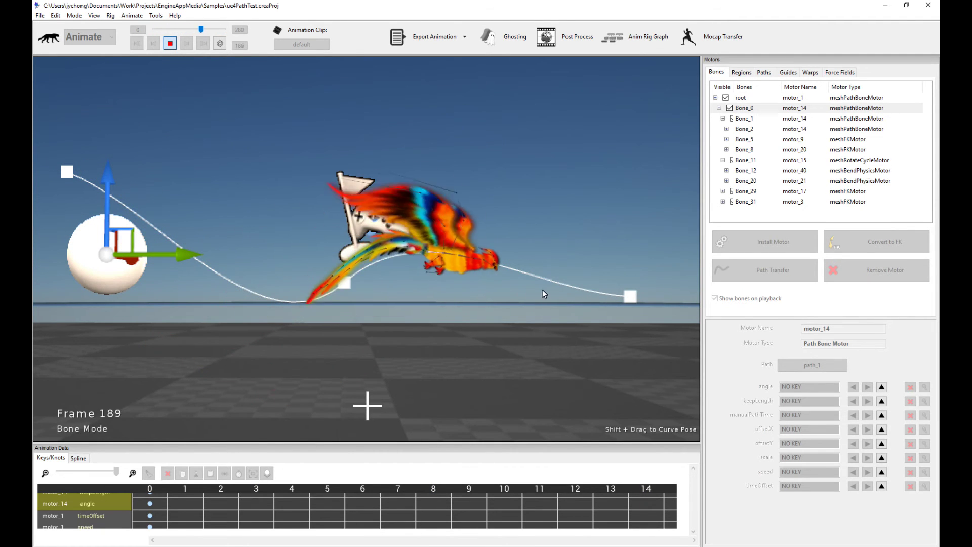
{"action": "left_click_drag", "start_coordinate": [560, 291], "coordinate": [335, 260]}
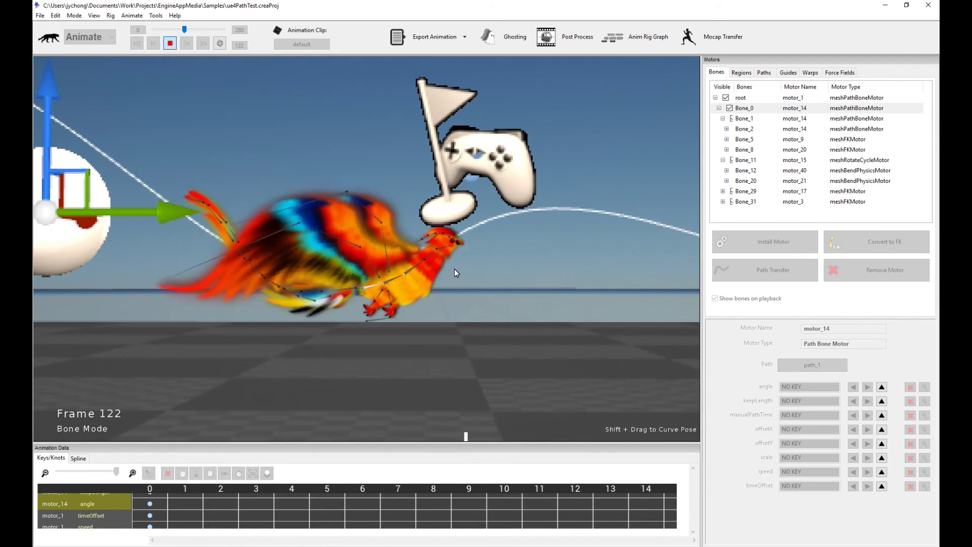
{"action": "left_click_drag", "start_coordinate": [477, 233], "coordinate": [416, 226]}
{"action": "key", "text": "space"}
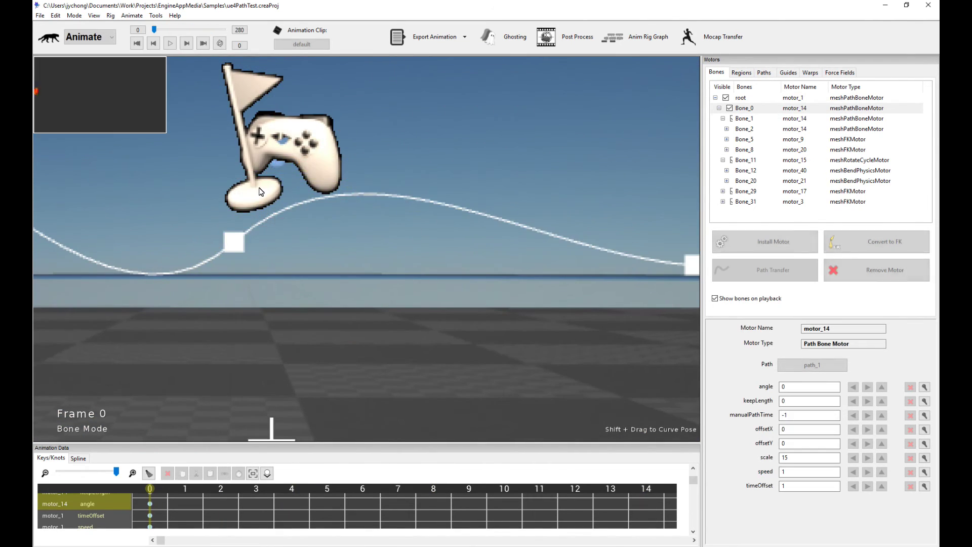
{"action": "left_click_drag", "start_coordinate": [621, 267], "coordinate": [413, 182]}
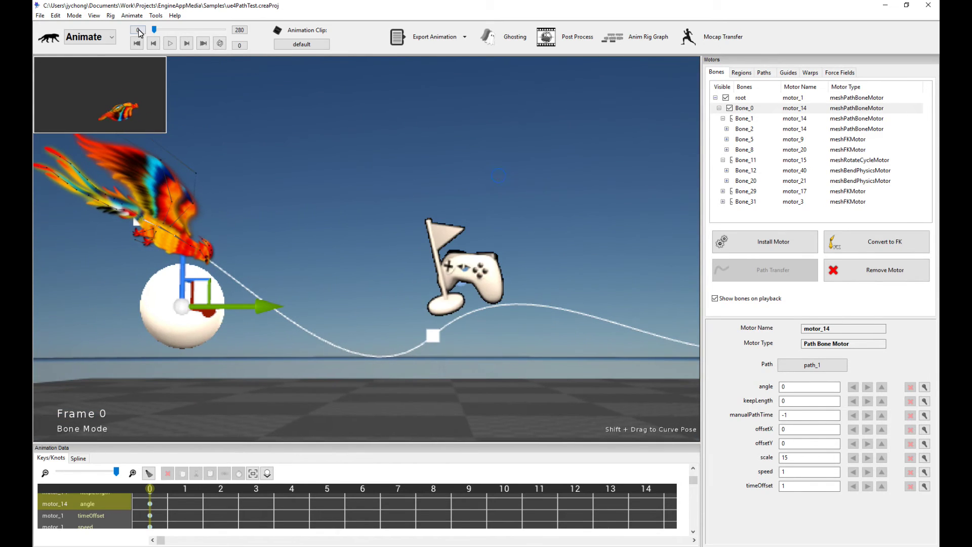
{"action": "mouse_move", "coordinate": [155, 31]}
{"action": "left_mouse_down"}
{"action": "mouse_move", "coordinate": [215, 29]}
{"action": "mouse_move", "coordinate": [154, 29]}
{"action": "left_mouse_up"}
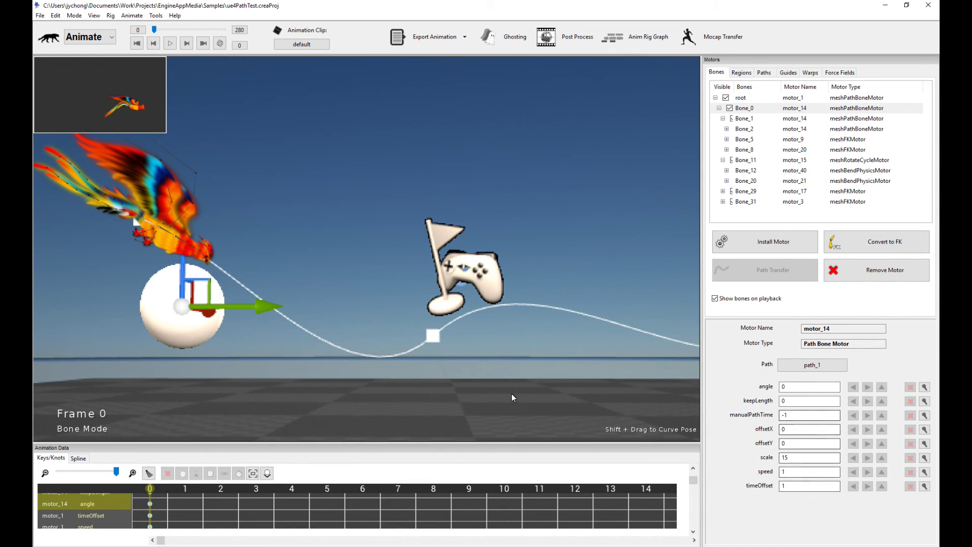
{"action": "scroll", "coordinate": [512, 365], "scroll_direction": "down", "scroll_amount": 3}
{"action": "key", "text": "space"}
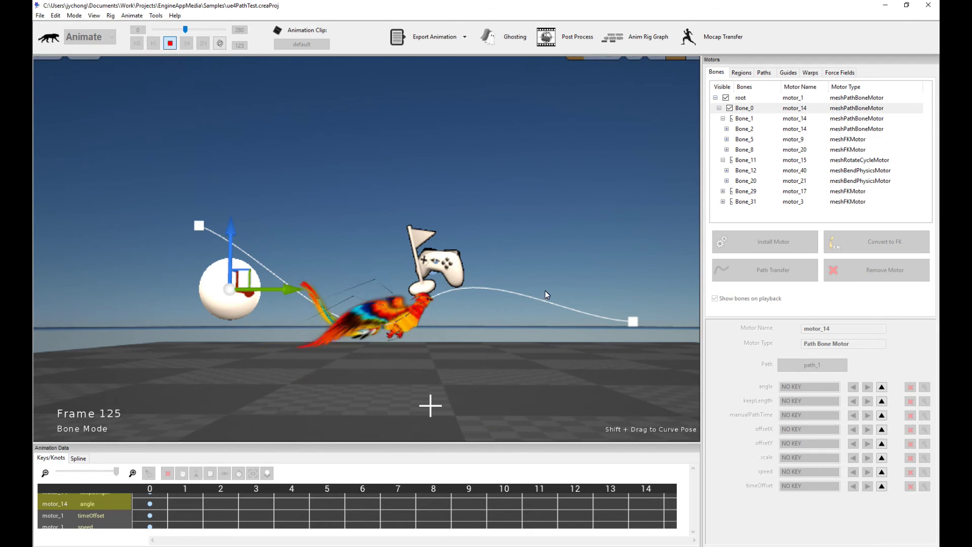
{"action": "key", "text": "space"}
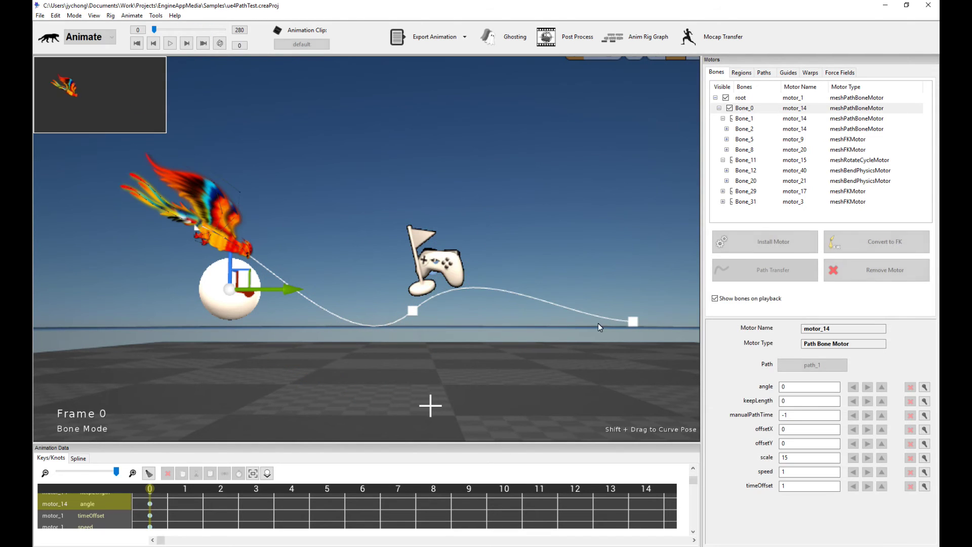
{"action": "scroll", "coordinate": [395, 217], "scroll_direction": "up", "scroll_amount": 2}
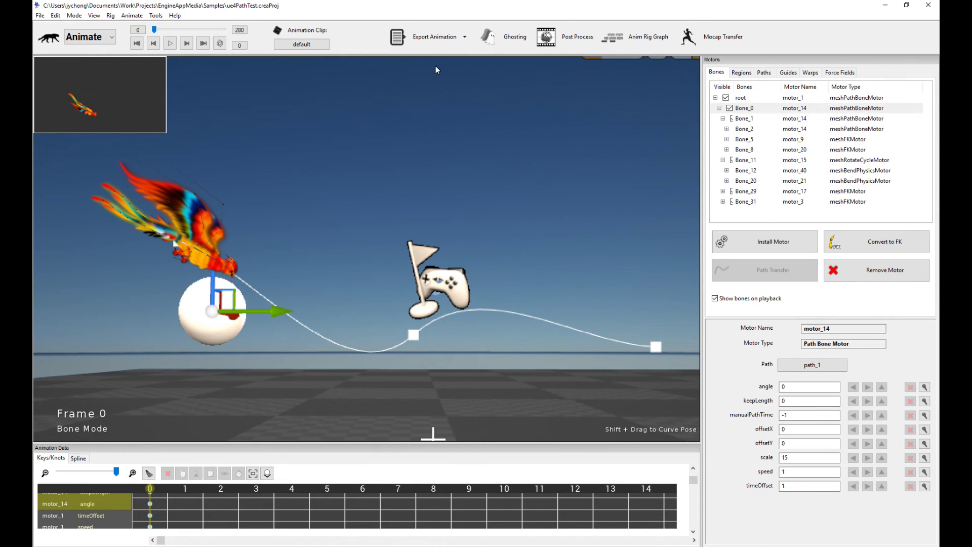
Open Advanced Export for game engines and set the remesh resolution to 50.
{"action": "left_click", "coordinate": [430, 46]}
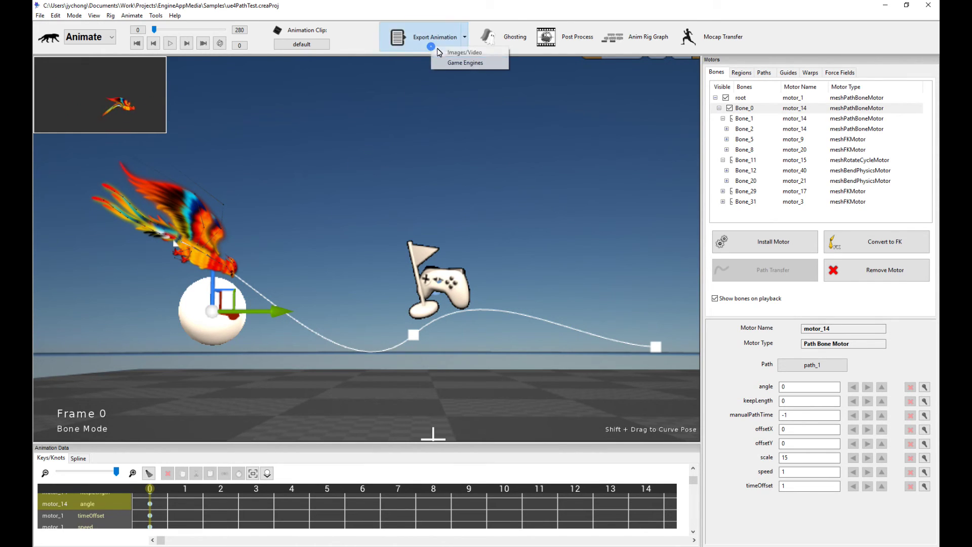
{"action": "left_click", "coordinate": [457, 63]}
{"action": "left_click", "coordinate": [514, 368]}
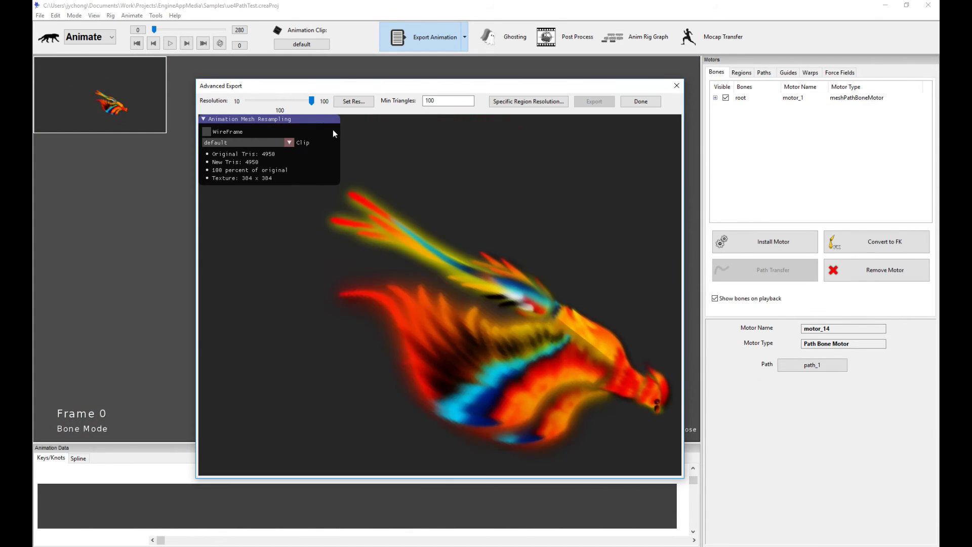
{"action": "left_click", "coordinate": [352, 104]}
{"action": "type", "text": "50"}
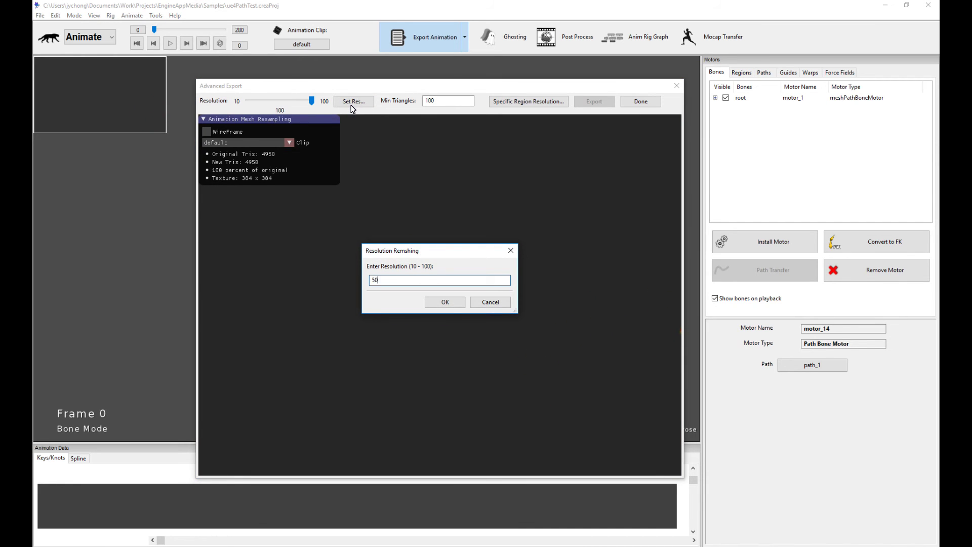
{"action": "key", "text": "Return"}
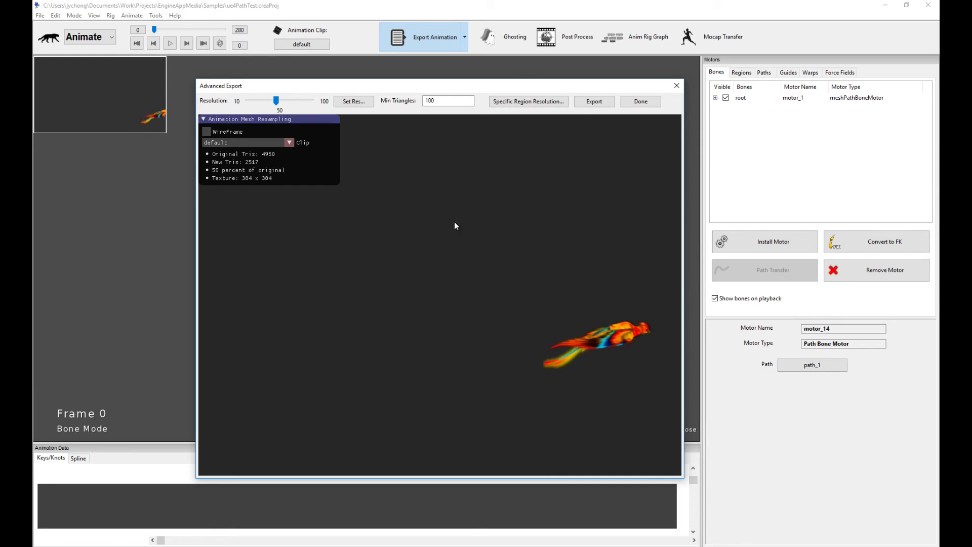
Resample the mesh at resolution 26 (1346 triangles) and check it in wireframe.
{"action": "left_click_drag", "start_coordinate": [276, 101], "coordinate": [258, 101]}
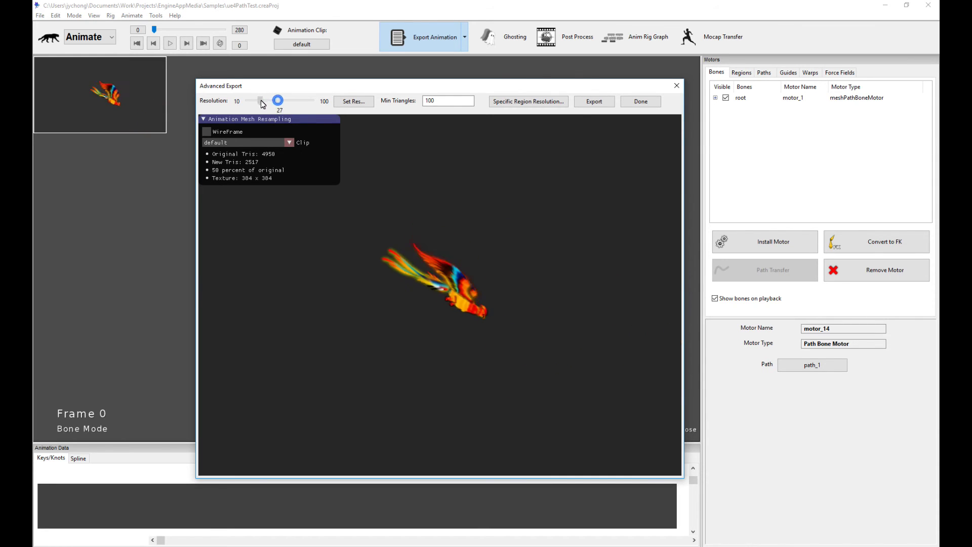
{"action": "left_click", "coordinate": [459, 282]}
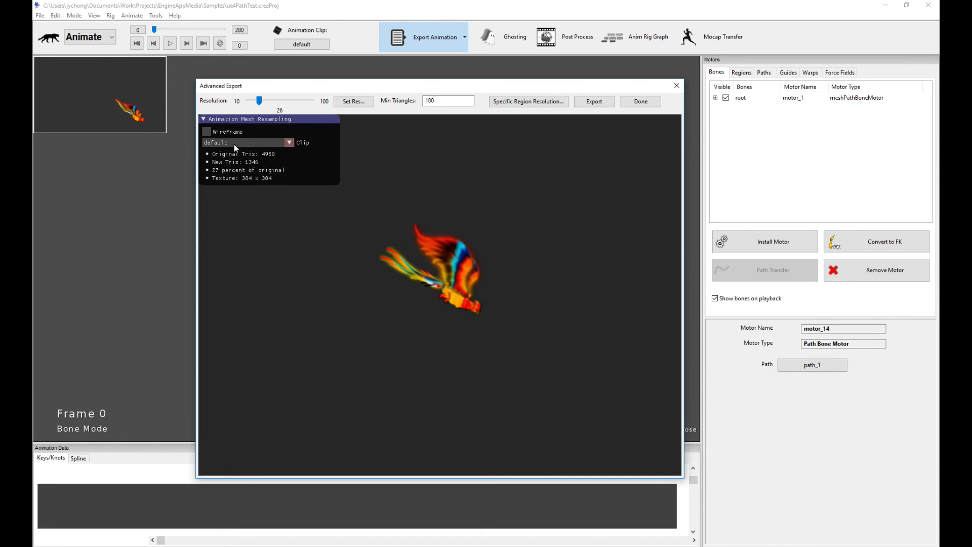
{"action": "left_click", "coordinate": [207, 131]}
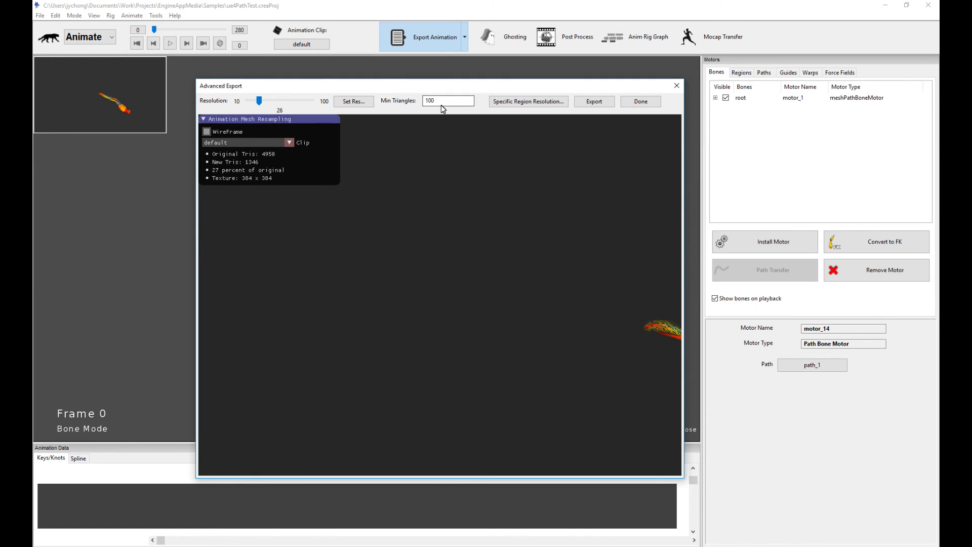
{"action": "left_click", "coordinate": [207, 131]}
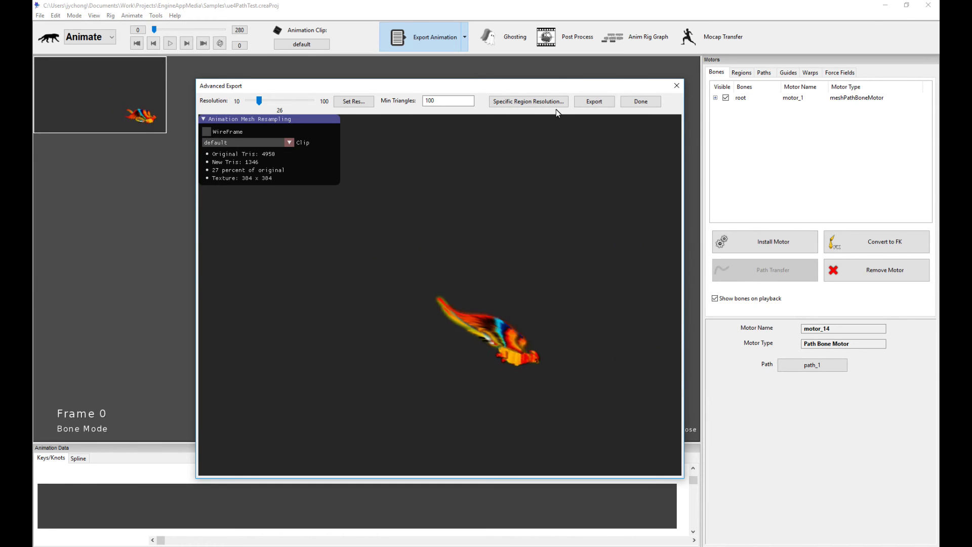
{"action": "left_click", "coordinate": [595, 103]}
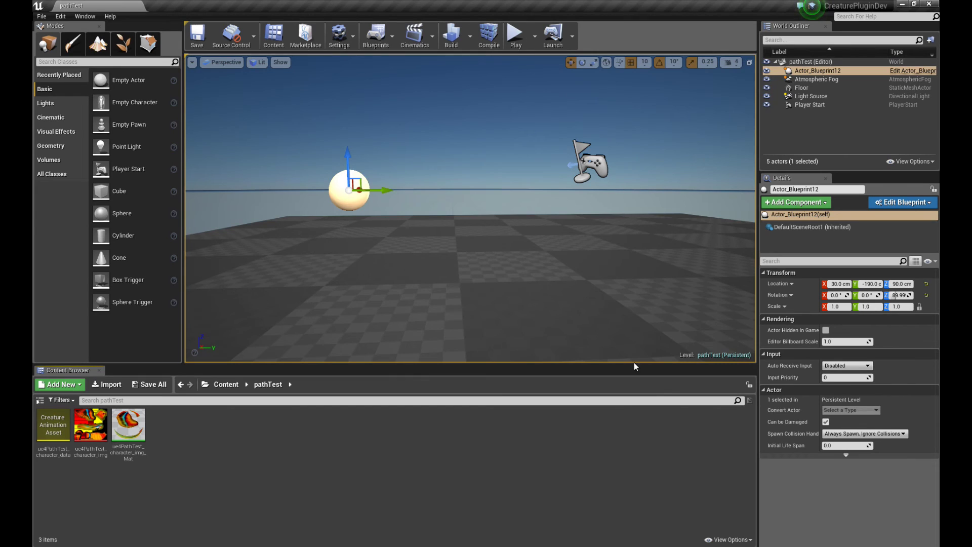
Open Actor_Blueprint12 in the Blueprint Editor from the Details panel.
{"action": "left_click_drag", "start_coordinate": [625, 276], "coordinate": [625, 279]}
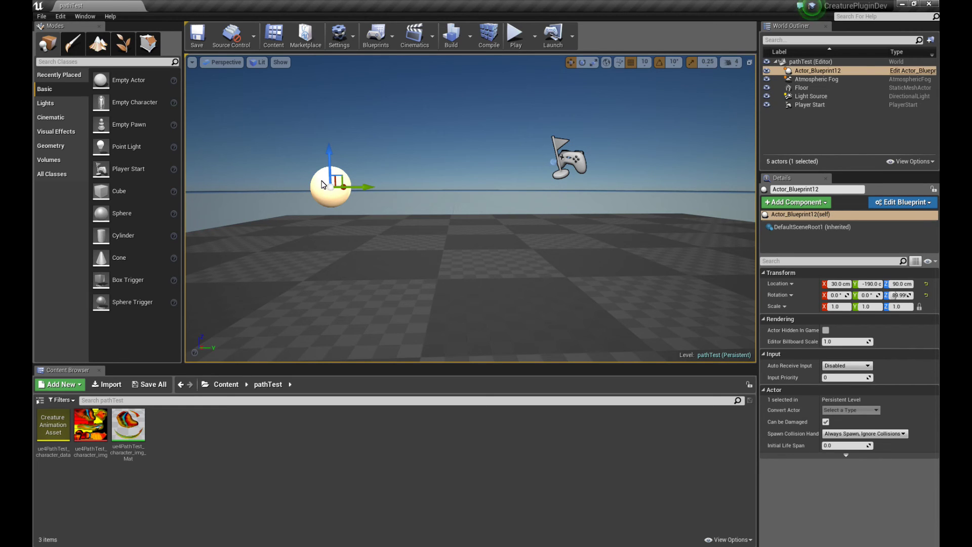
{"action": "left_click", "coordinate": [923, 203]}
{"action": "left_click", "coordinate": [880, 218]}
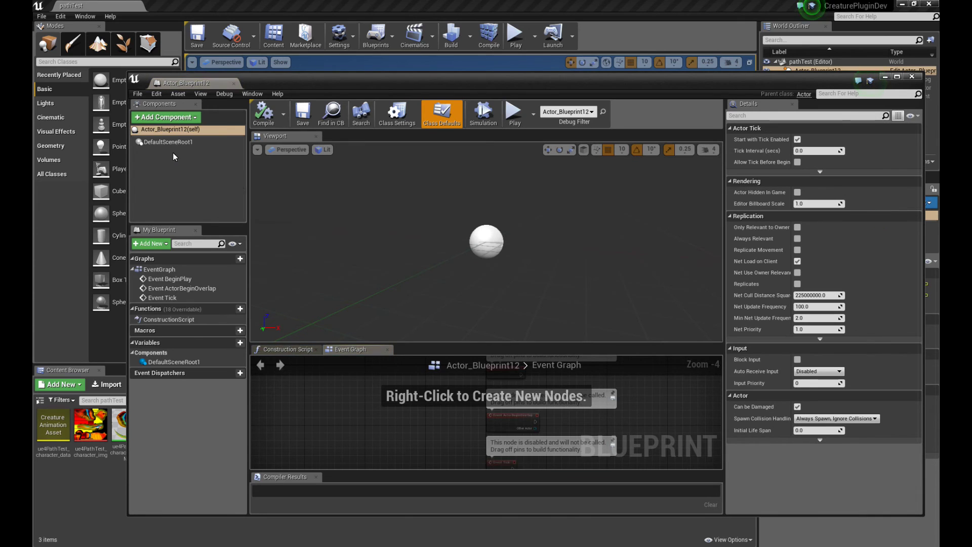
Add a Creature Mesh component using ue4PathTest_character_data as its animation asset.
{"action": "left_click", "coordinate": [186, 118]}
{"action": "type", "text": "cr"}
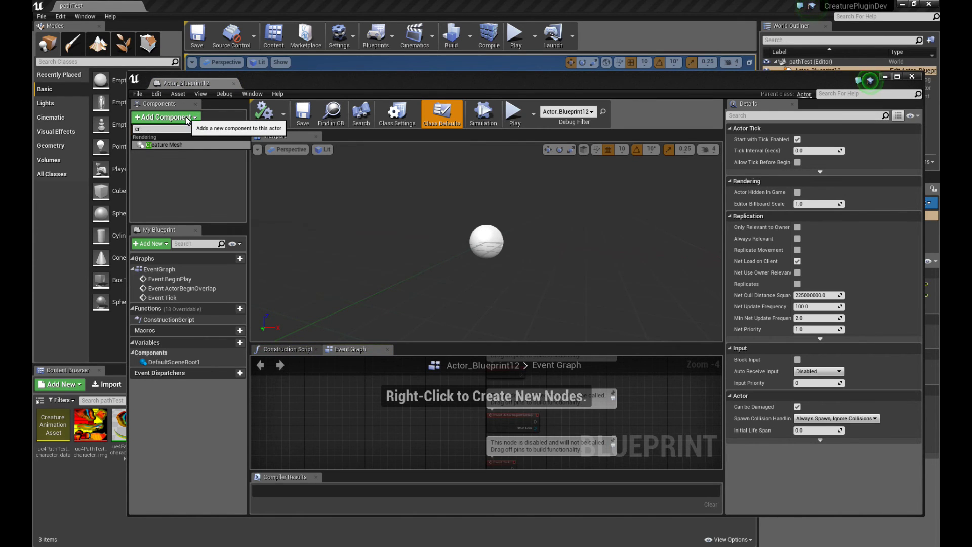
{"action": "left_click", "coordinate": [167, 145]}
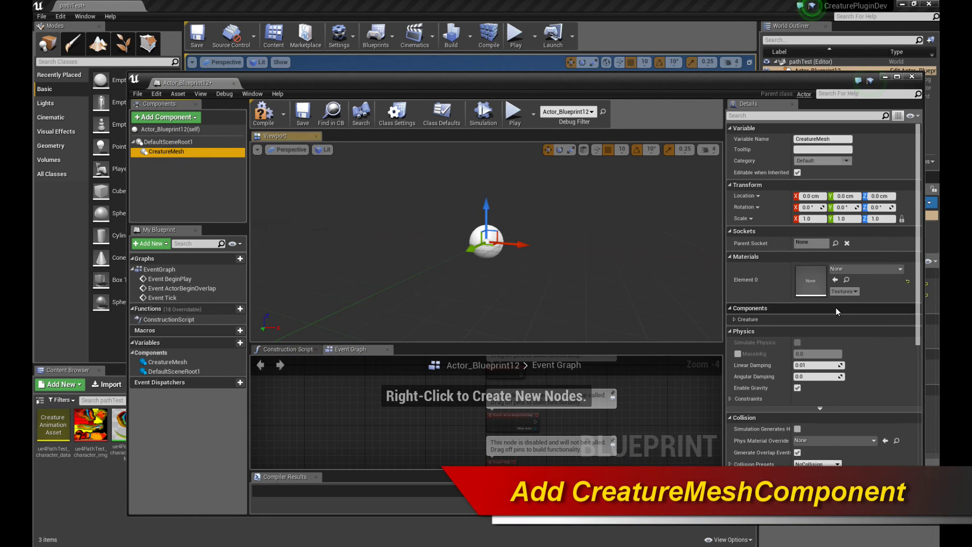
{"action": "left_click", "coordinate": [735, 319]}
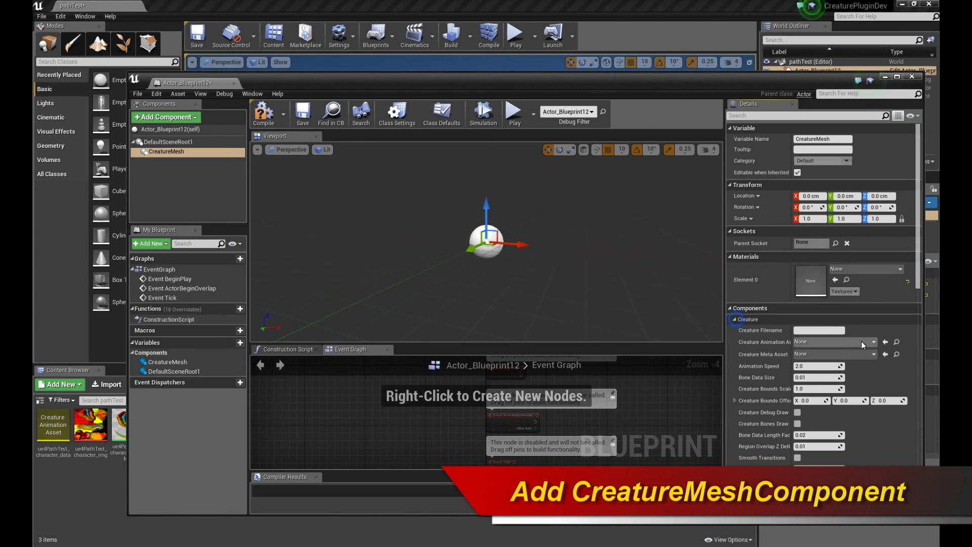
{"action": "left_click", "coordinate": [842, 342]}
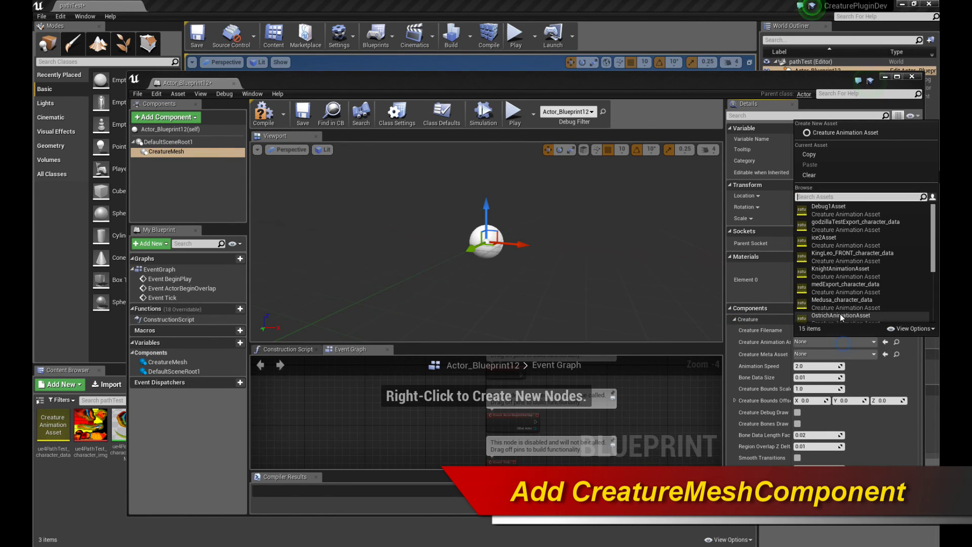
{"action": "type", "text": "ue"}
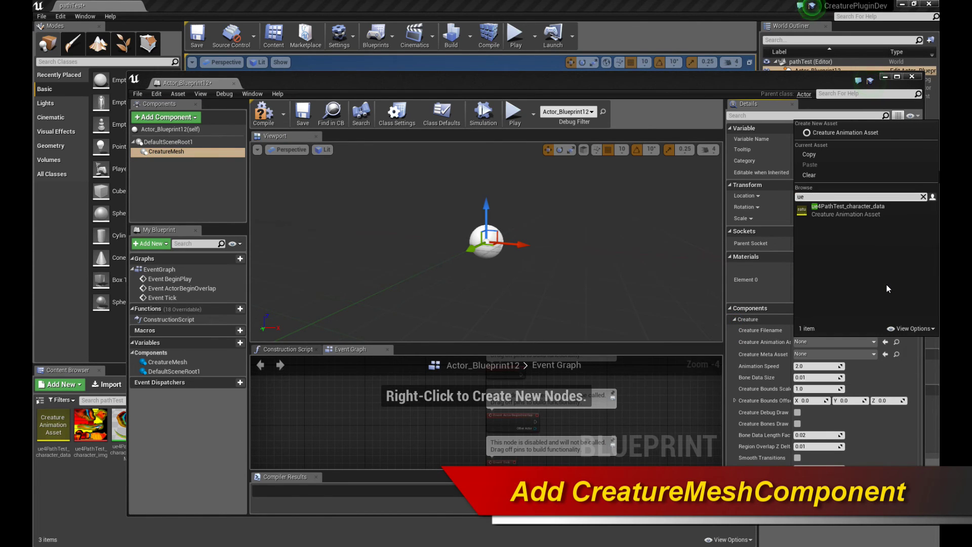
{"action": "left_click", "coordinate": [867, 207]}
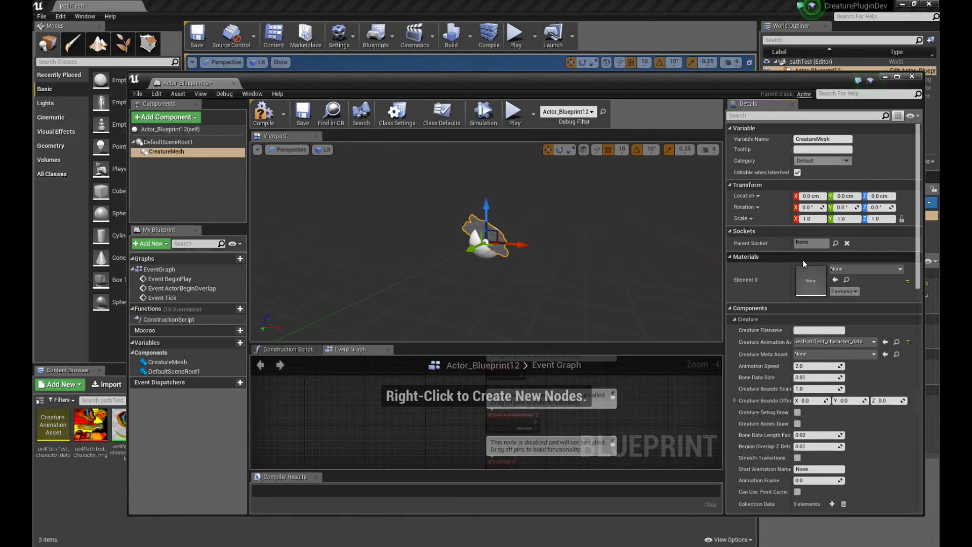
Set Element 0's material to ue4PathTest_character_img_Mat, then save and close the blueprint.
{"action": "left_click", "coordinate": [847, 269]}
{"action": "type", "text": "ue4"}
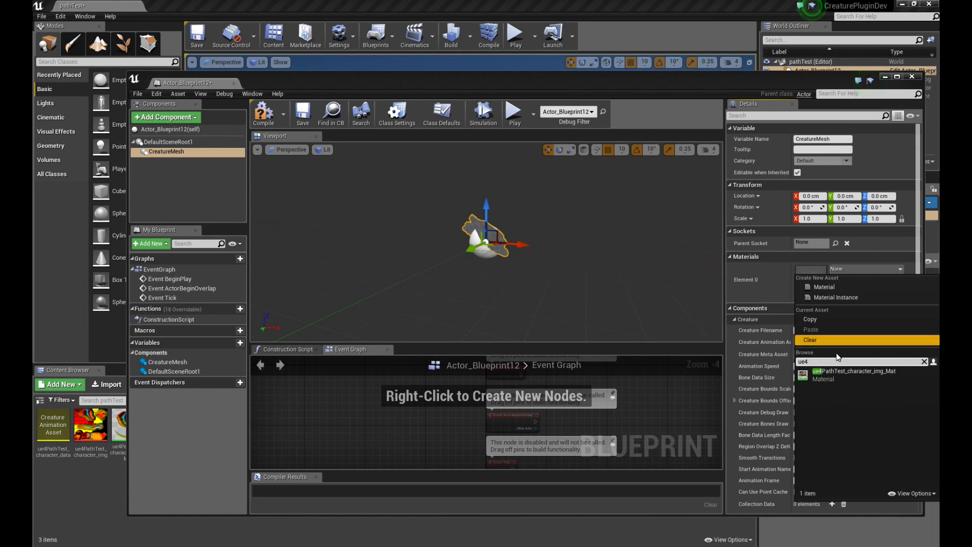
{"action": "left_click", "coordinate": [835, 376]}
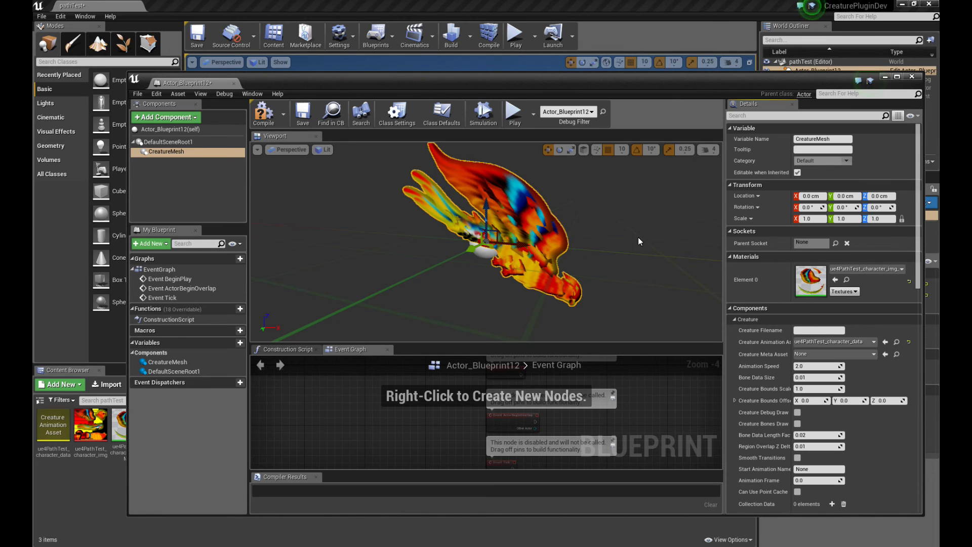
{"action": "key", "text": "ctrl+s"}
{"action": "left_click", "coordinate": [912, 76]}
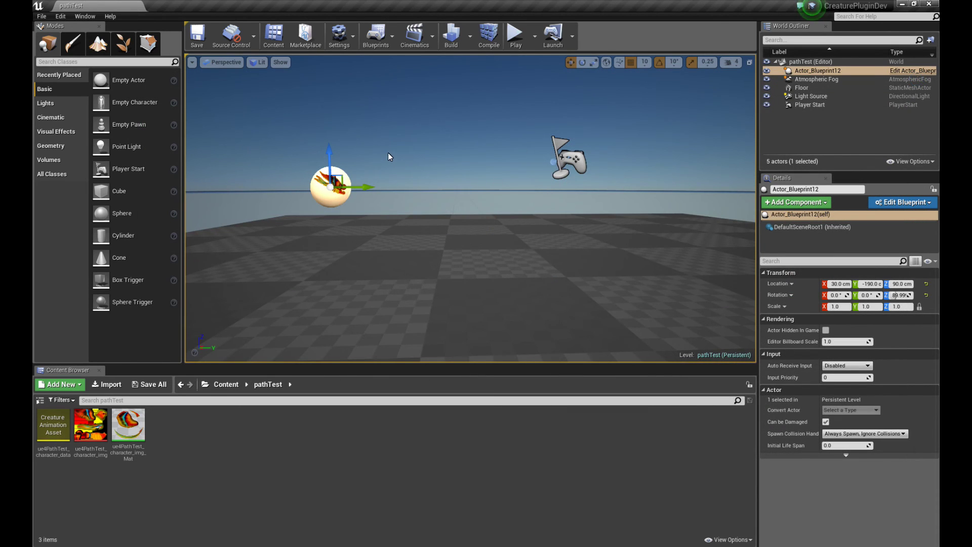
Test-play the level, then enable Two Sided on ue4PathTest_character_img_Mat and apply it.
{"action": "left_click", "coordinate": [515, 35]}
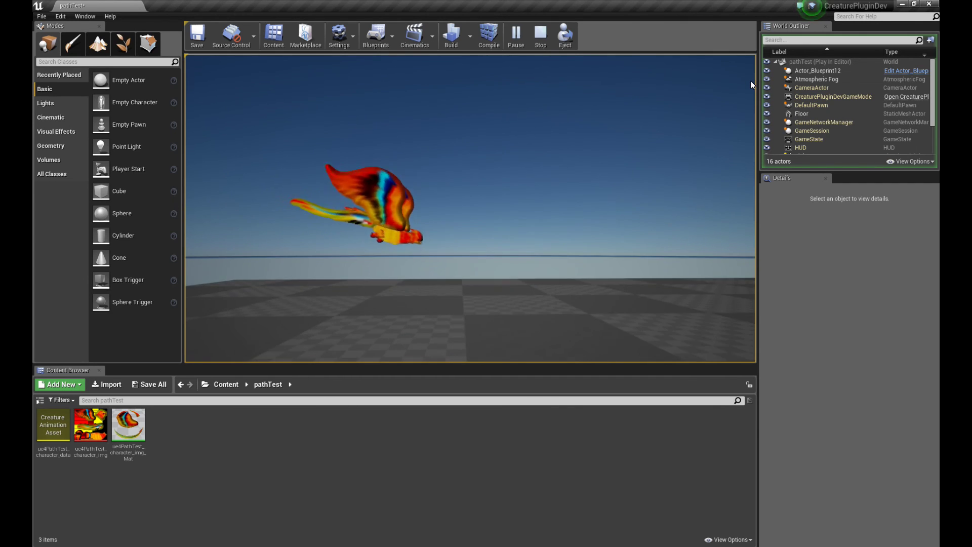
{"action": "key", "text": "Escape"}
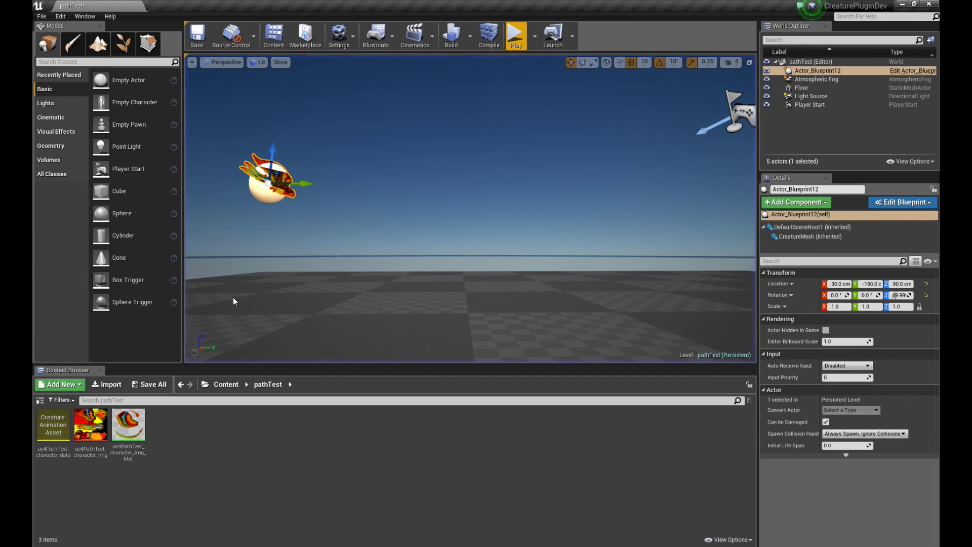
{"action": "left_click", "coordinate": [130, 430]}
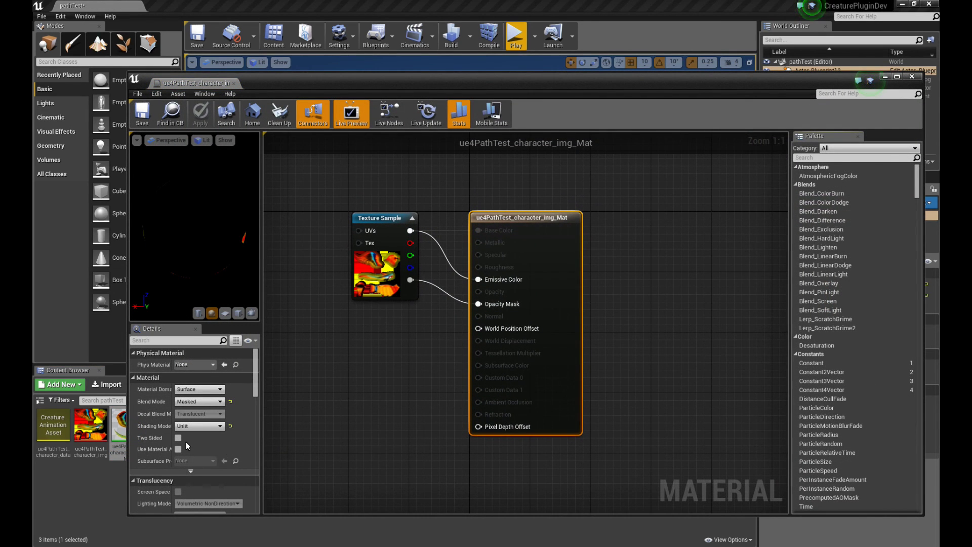
{"action": "left_click", "coordinate": [178, 438]}
{"action": "left_click", "coordinate": [931, 67]}
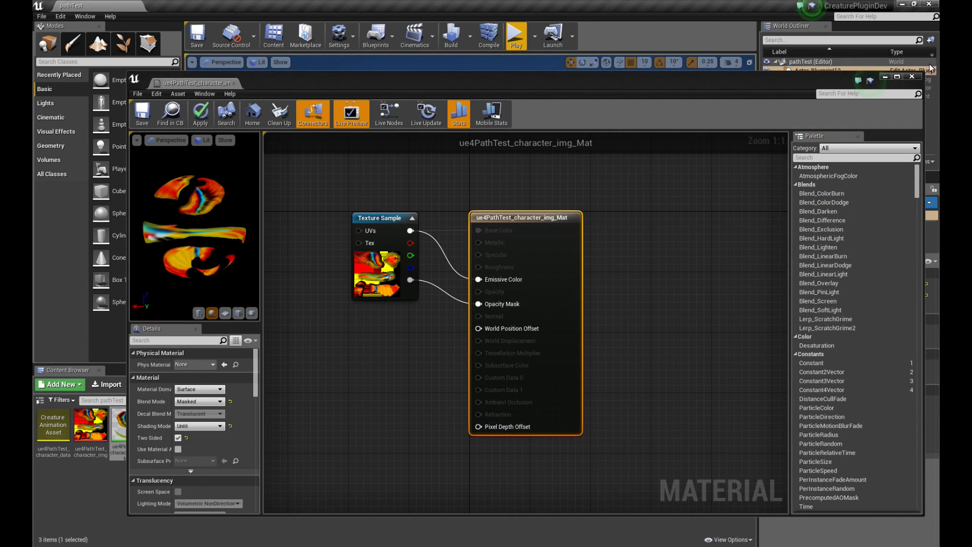
{"action": "left_click", "coordinate": [912, 77]}
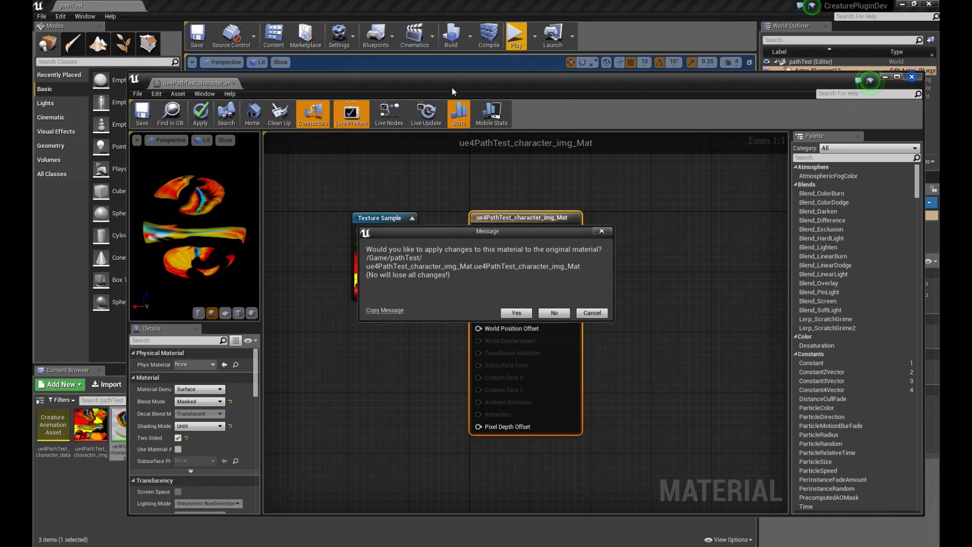
{"action": "left_click", "coordinate": [516, 313]}
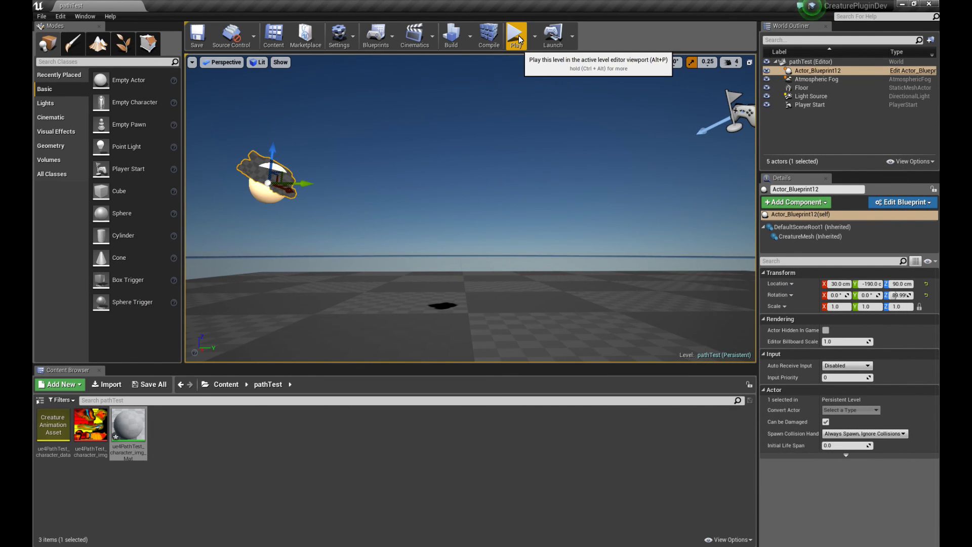
Start Play In Editor on the pathTest level to watch the two-sided textured bird fly.
{"action": "left_click", "coordinate": [518, 36]}
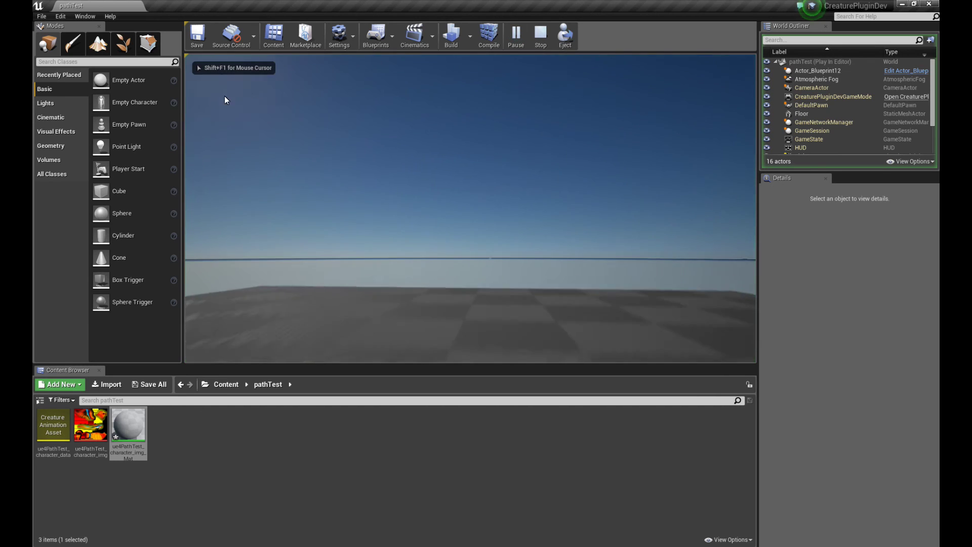